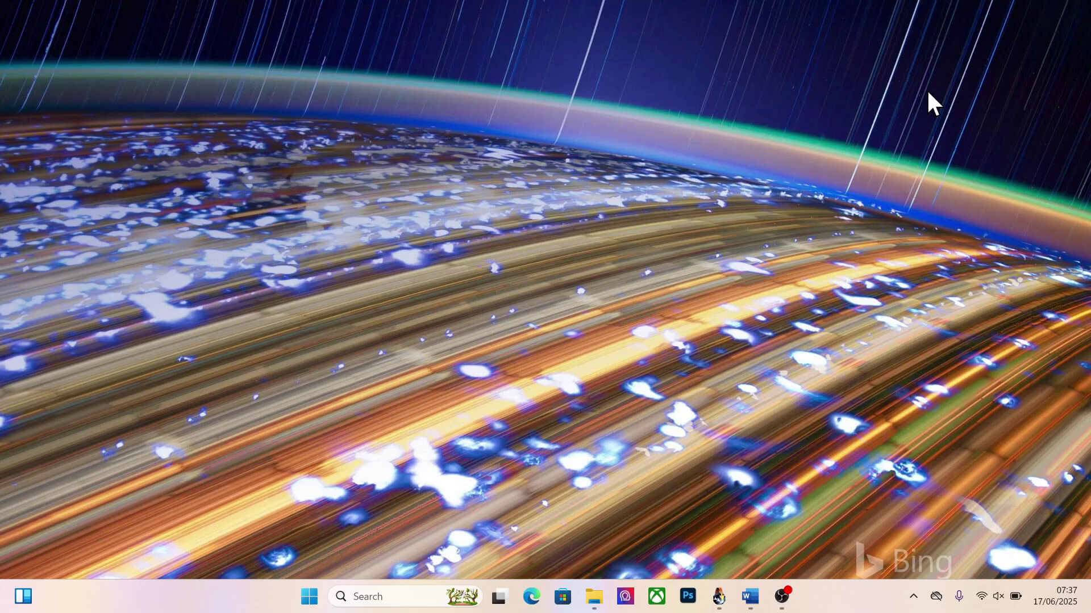
Step: Open Chrome and search Google for "iuran bpjs kesehatan pekerja"
{"action": "left_click", "coordinate": [309, 596]}
{"action": "left_click", "coordinate": [581, 402]}
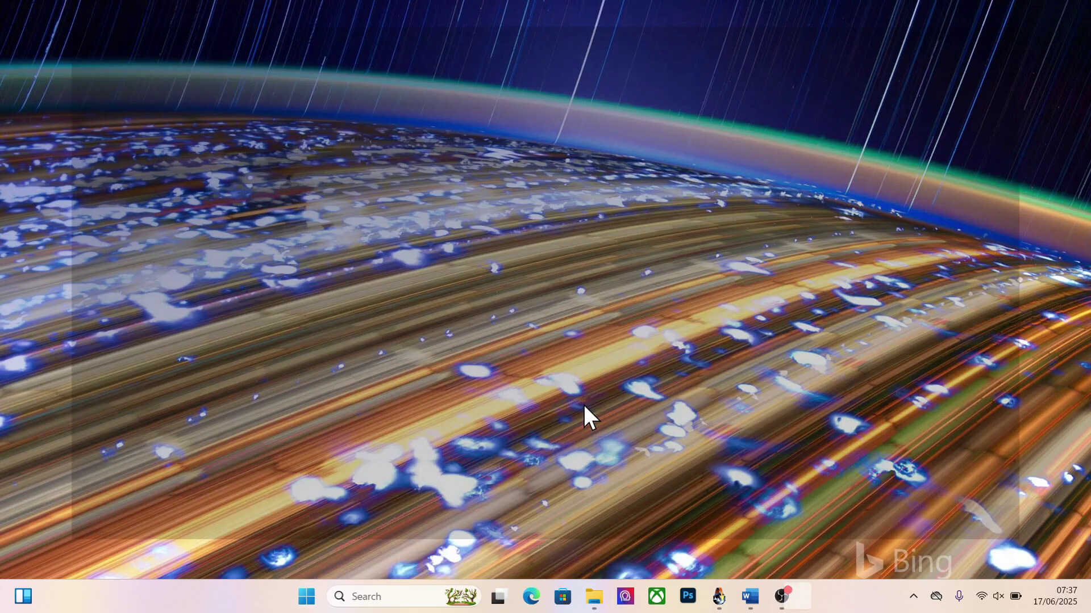
{"action": "type", "text": "iuran"}
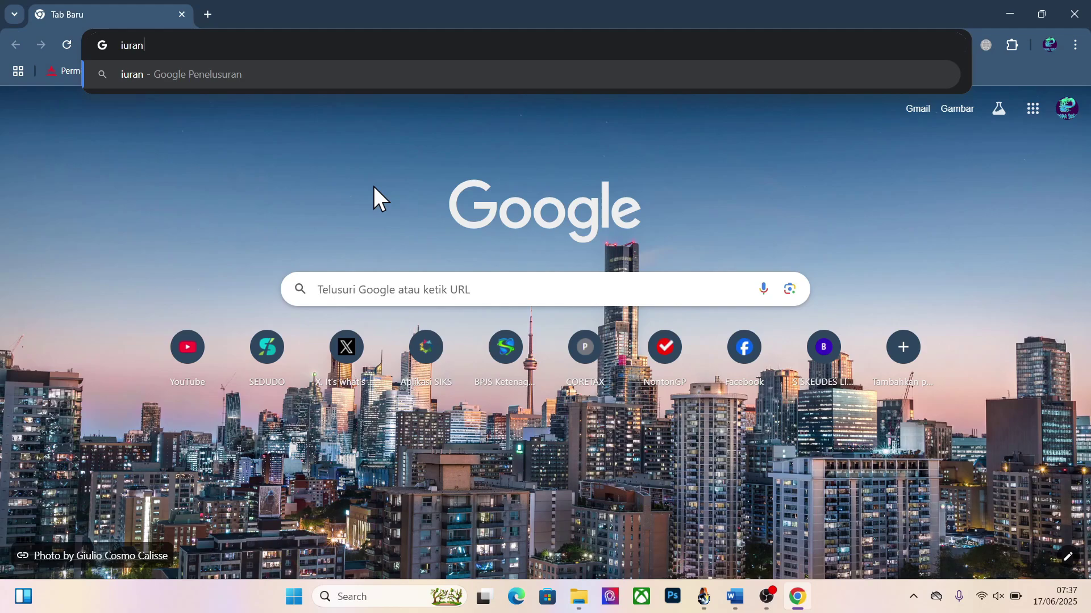
{"action": "type", "text": " bpjs keseha"}
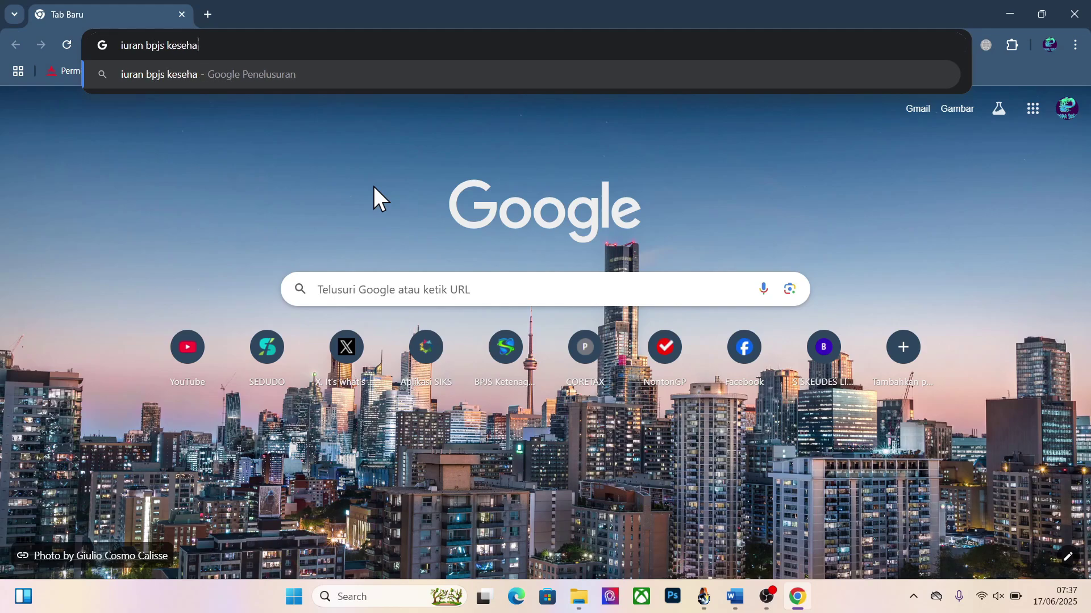
{"action": "type", "text": "tan"}
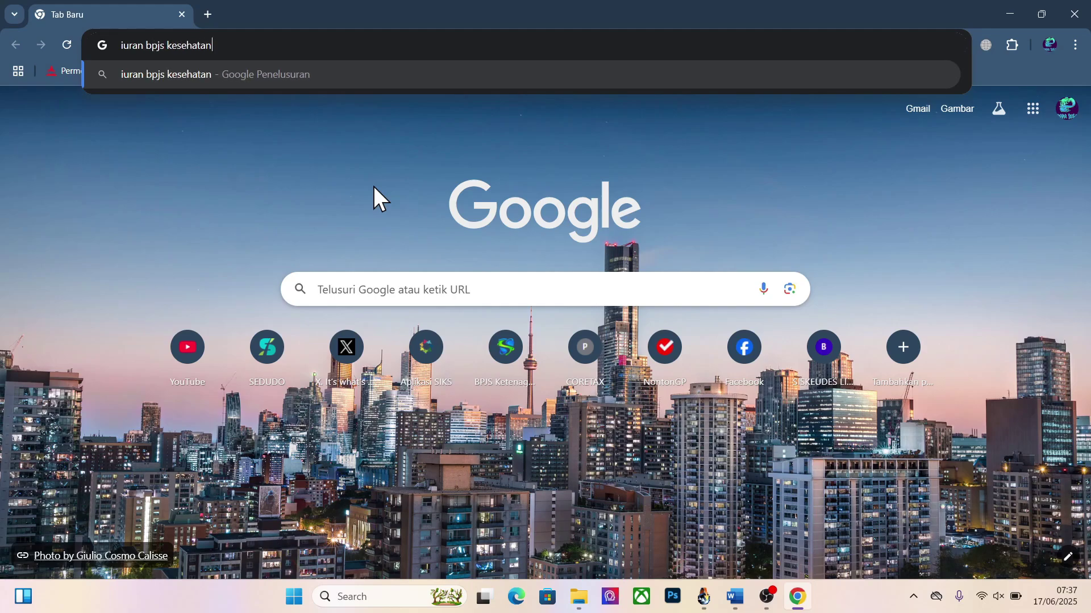
{"action": "type", "text": " pekerja"}
{"action": "key", "text": "Return"}
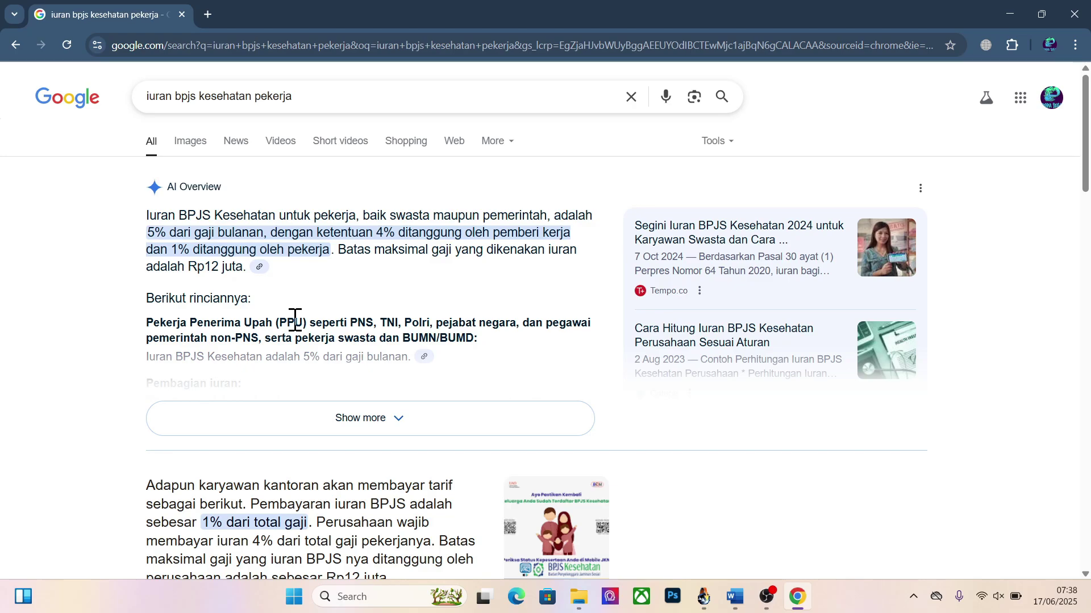
Step: Open a new File Explorer window and go to the folder 1 KERJO > 2025 on drive DATA (D:)
{"action": "middle_click", "coordinate": [577, 599]}
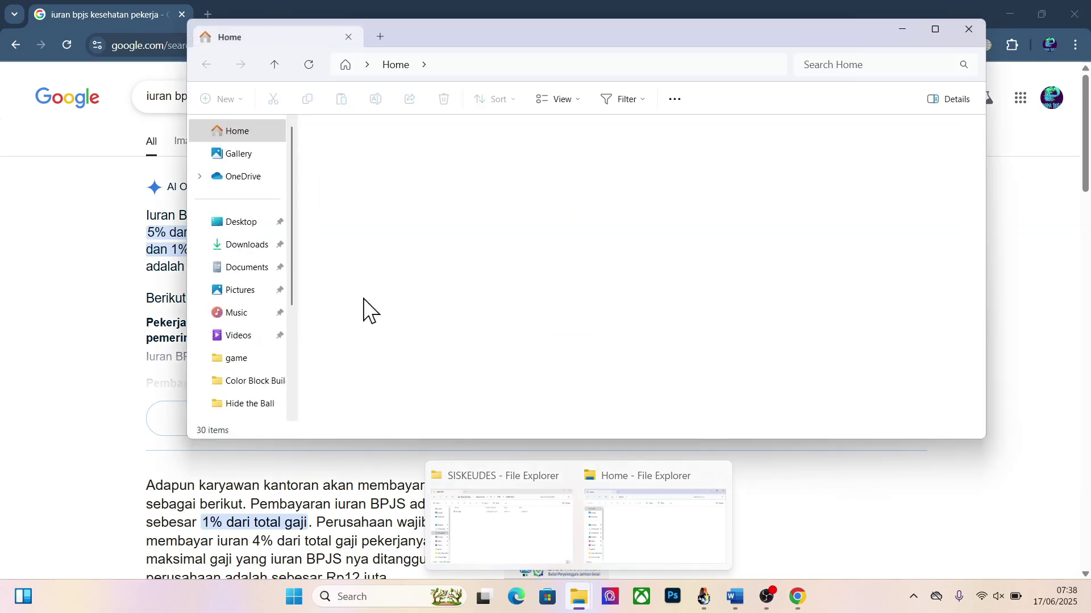
{"action": "scroll", "coordinate": [288, 353], "scroll_direction": "down", "scroll_amount": 3}
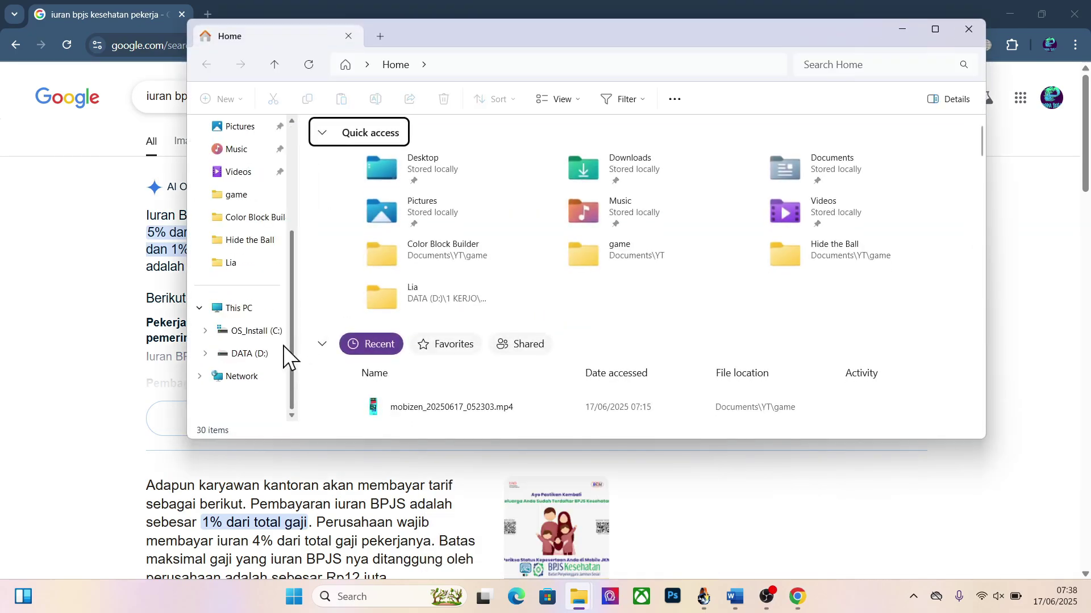
{"action": "left_click", "coordinate": [253, 355]}
{"action": "double_click", "coordinate": [347, 149]}
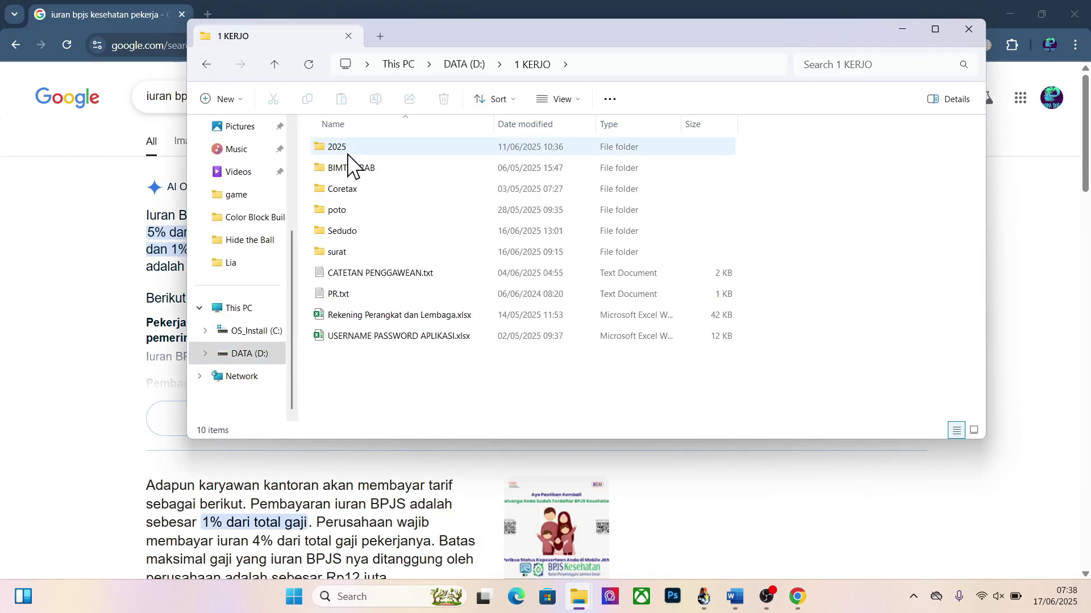
{"action": "left_click", "coordinate": [348, 152]}
{"action": "double_click", "coordinate": [348, 152]}
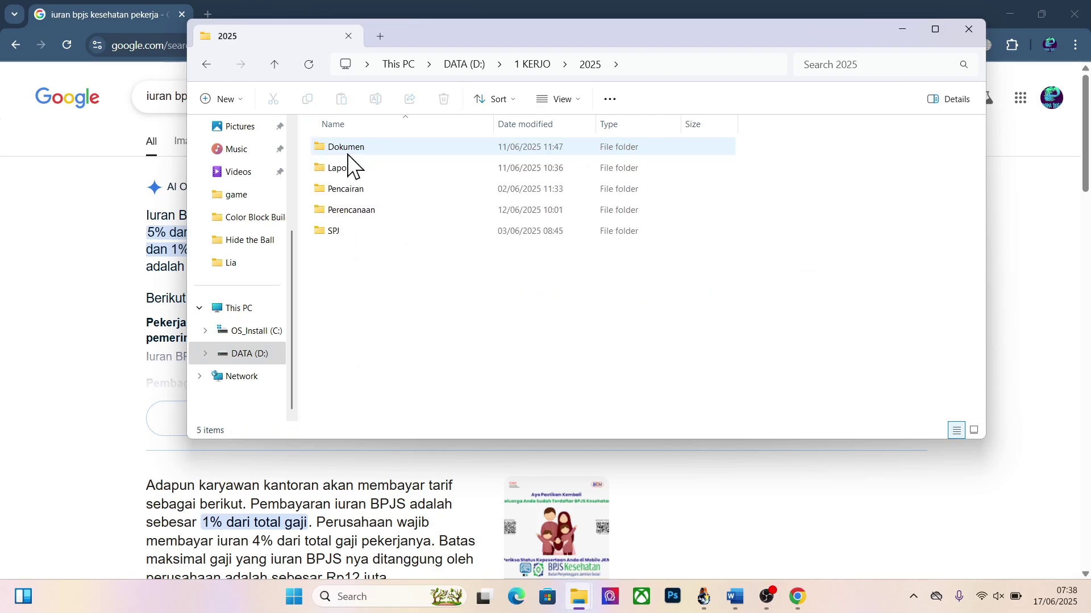
{"action": "key", "text": "Down"}
{"action": "key", "text": "Down"}
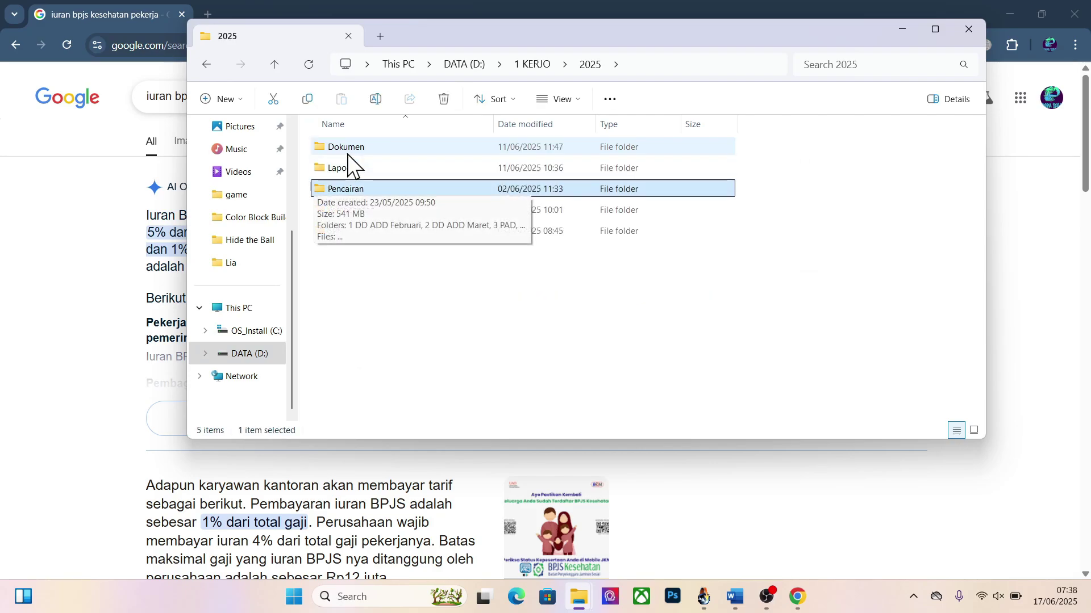
{"action": "key", "text": "Down"}
{"action": "key", "text": "Up"}
{"action": "key", "text": "Return"}
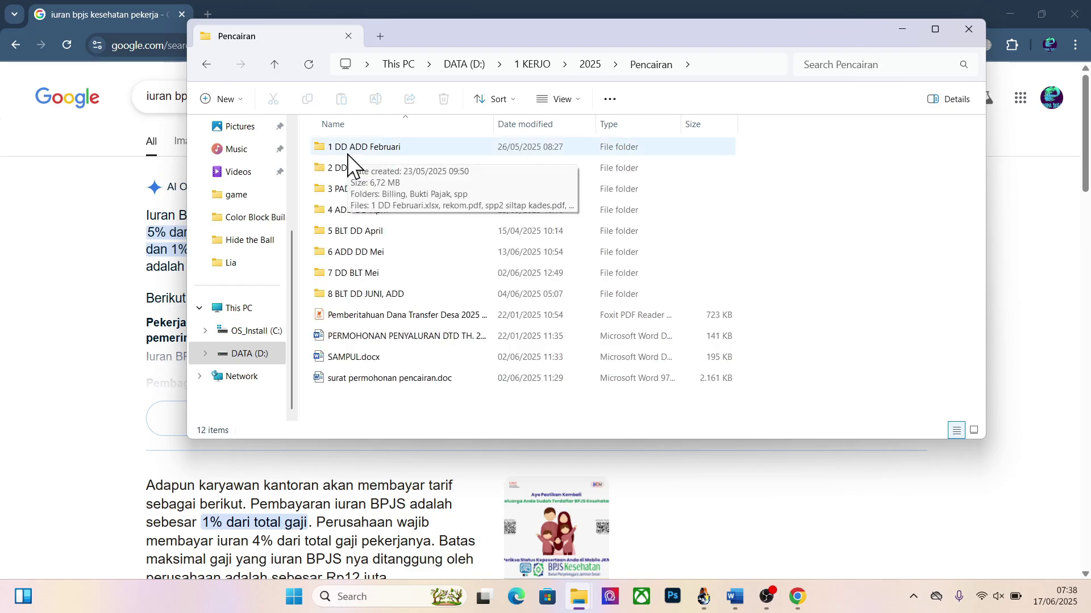
{"action": "left_click", "coordinate": [590, 64]}
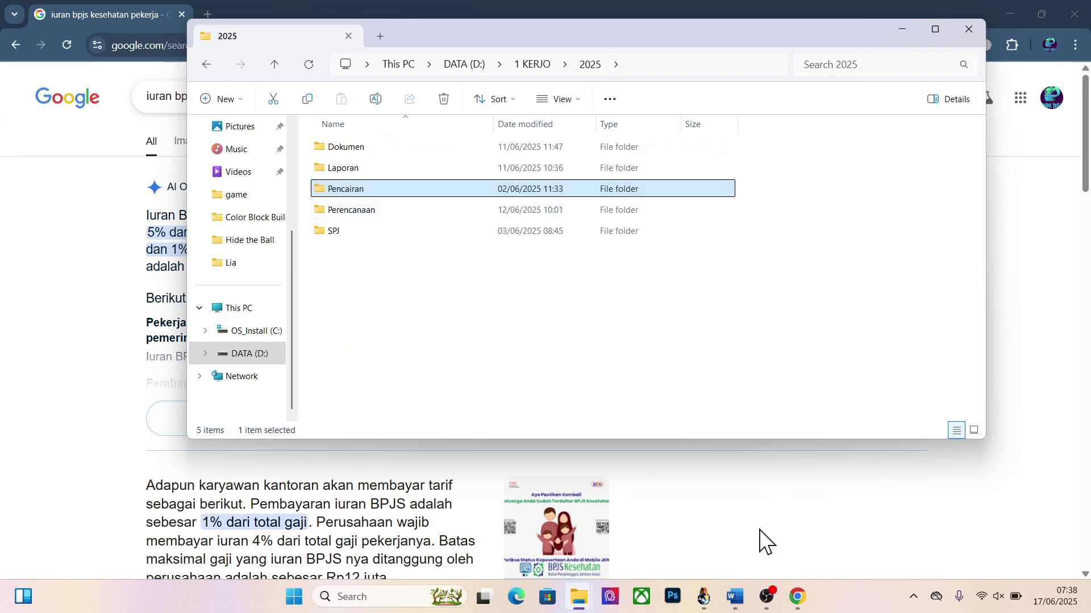
{"action": "left_click", "coordinate": [766, 598]}
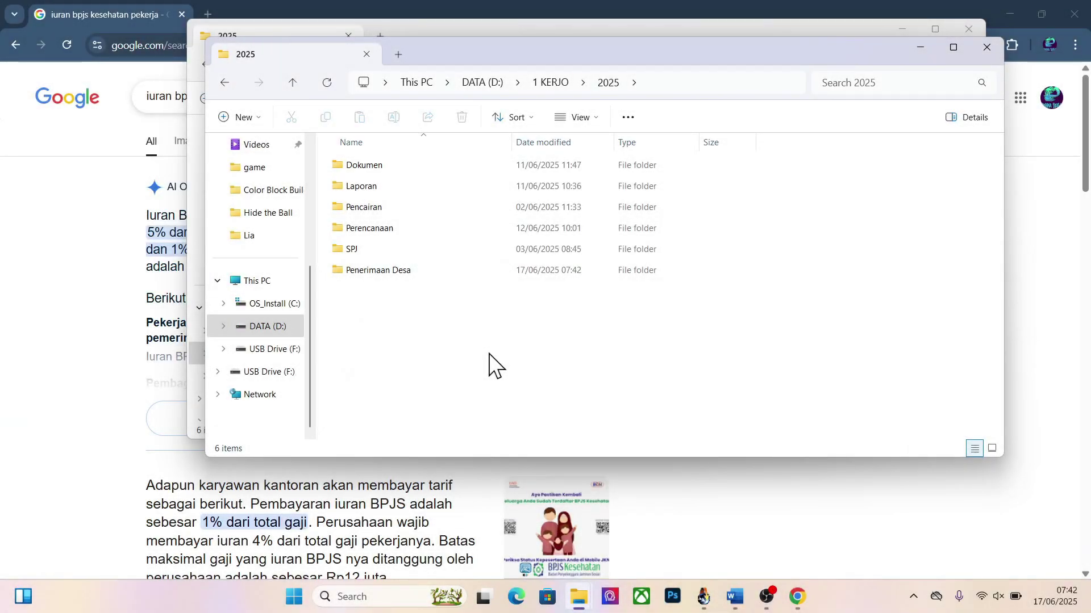
Step: Open the file "3 Surat ap2d ADD ke I (3)_preview.pdf" from the Penerimaan Desa folder
{"action": "left_click_drag", "start_coordinate": [565, 59], "coordinate": [638, 86]}
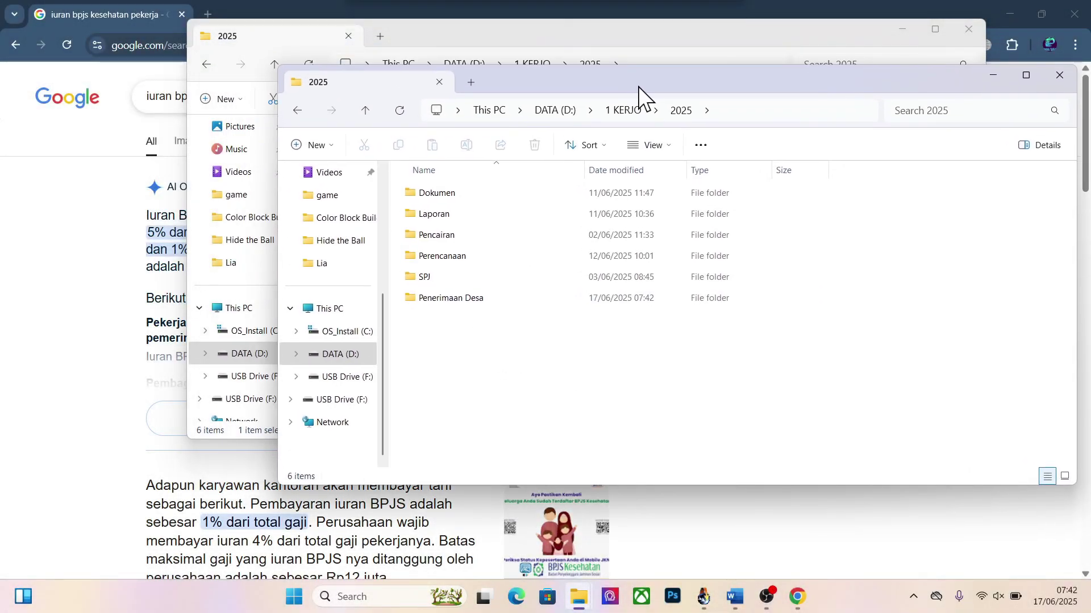
{"action": "double_click", "coordinate": [461, 301]}
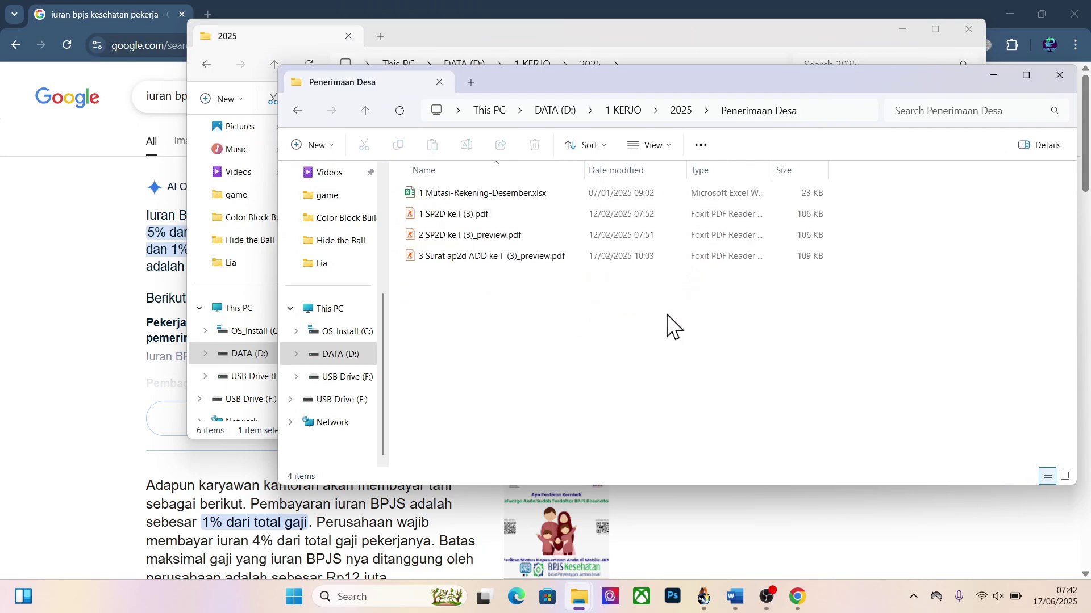
{"action": "double_click", "coordinate": [465, 261]}
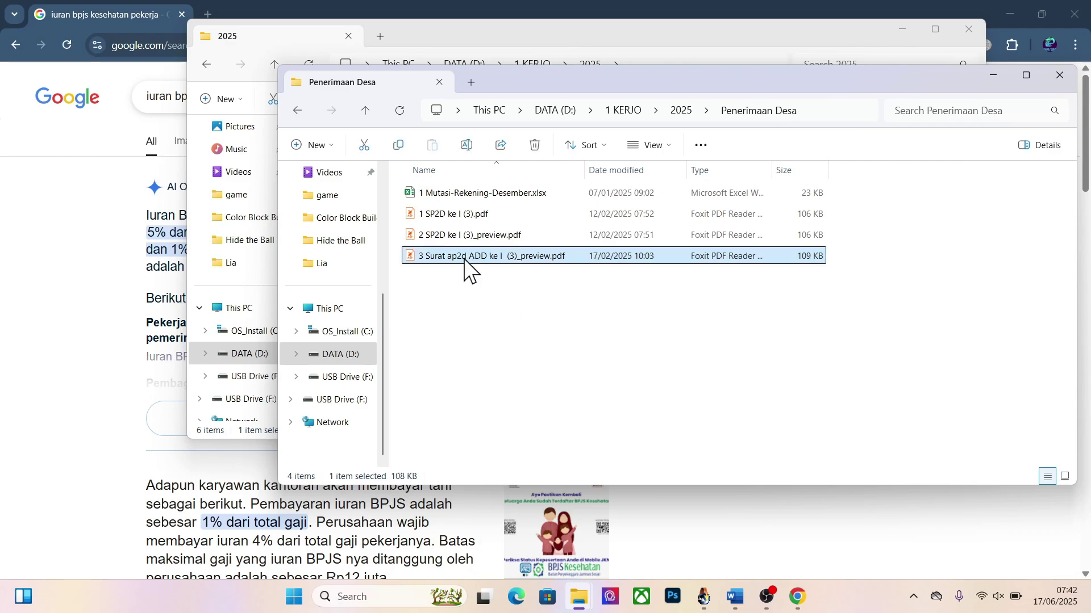
Step: Find the village Ngangkatan in the letter's disbursement table and highlight its amount in the IURAN BPJS KES 1 TAHUN (1%) column
{"action": "scroll", "coordinate": [674, 329], "scroll_direction": "down", "scroll_amount": 5}
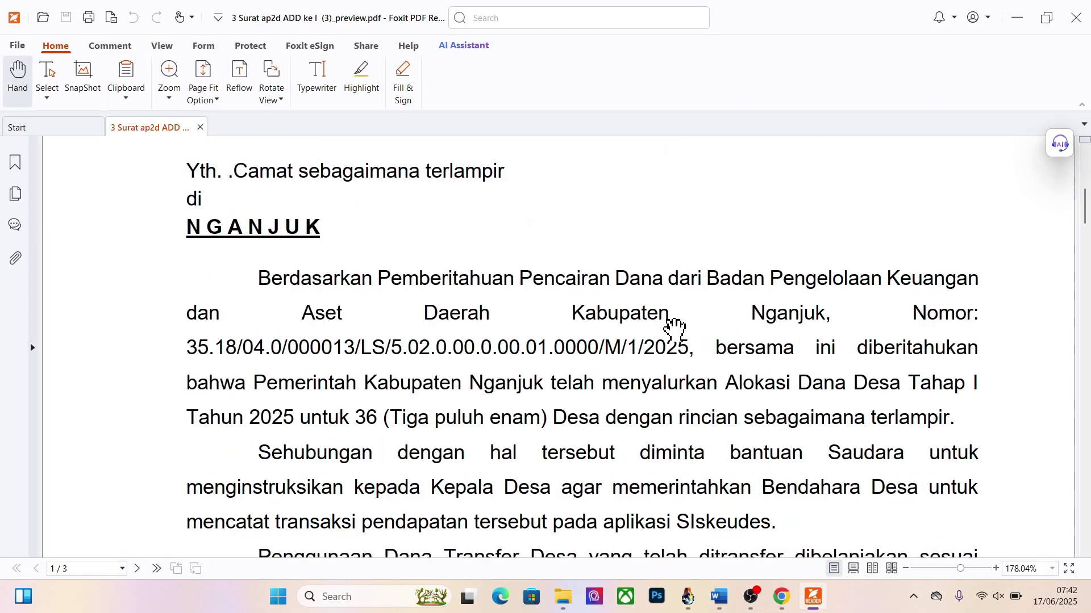
{"action": "scroll", "coordinate": [674, 329], "scroll_direction": "down", "scroll_amount": 5}
{"action": "scroll", "coordinate": [675, 329], "scroll_direction": "down", "scroll_amount": 10}
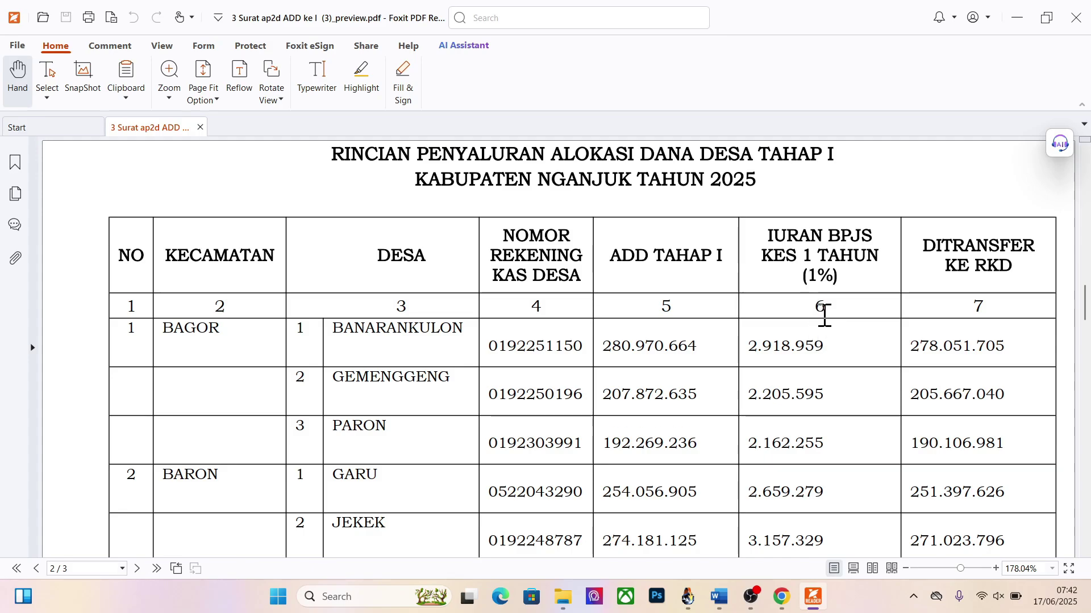
{"action": "scroll", "coordinate": [825, 315], "scroll_direction": "down", "scroll_amount": 5}
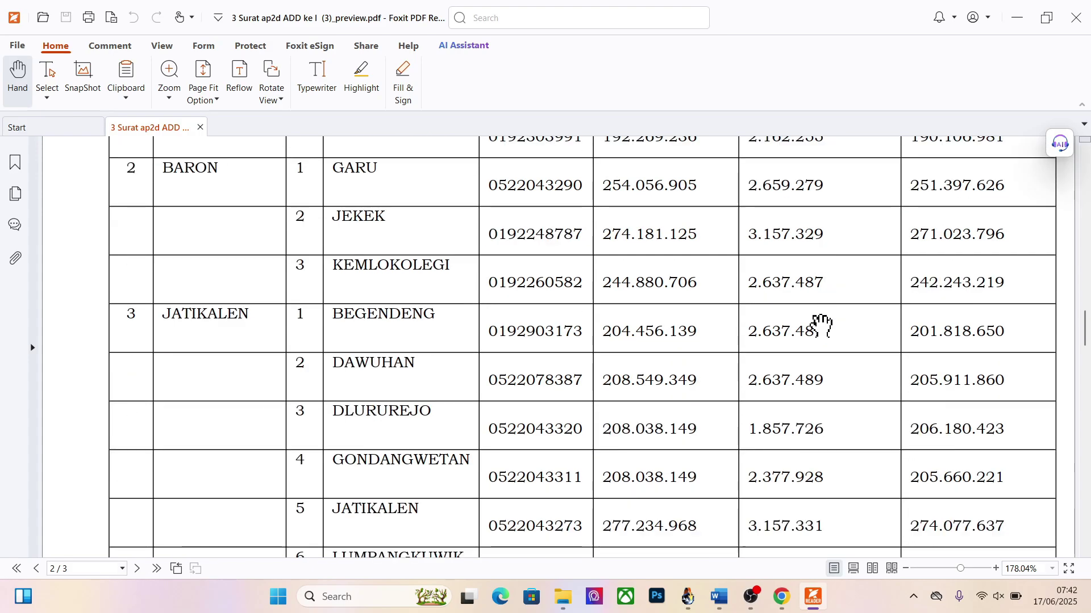
{"action": "scroll", "coordinate": [822, 325], "scroll_direction": "down", "scroll_amount": 15}
{"action": "scroll", "coordinate": [821, 325], "scroll_direction": "up", "scroll_amount": 2}
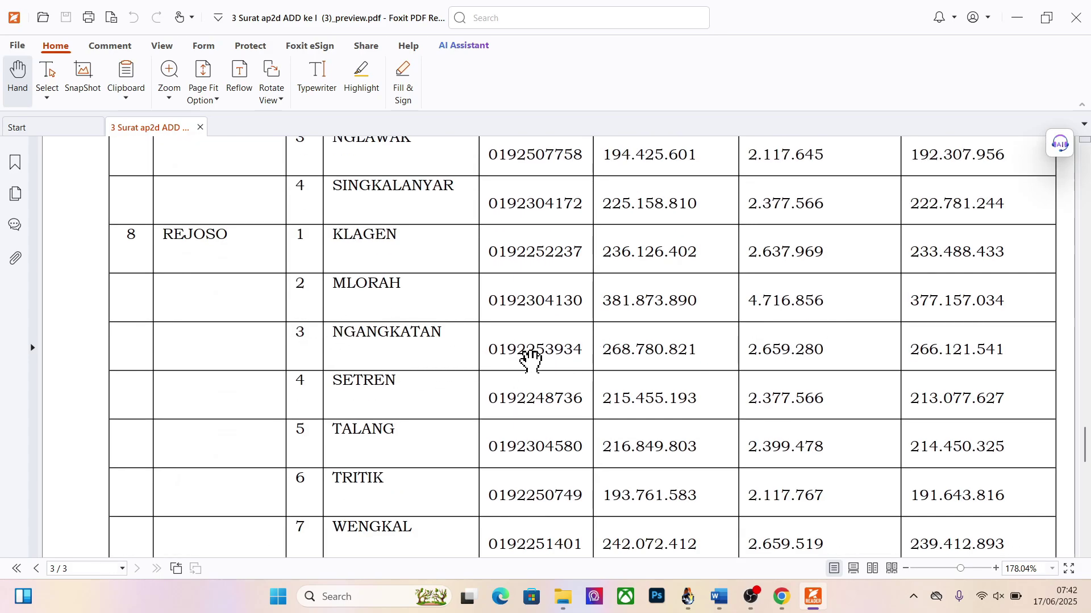
{"action": "left_click_drag", "start_coordinate": [748, 357], "coordinate": [842, 360]}
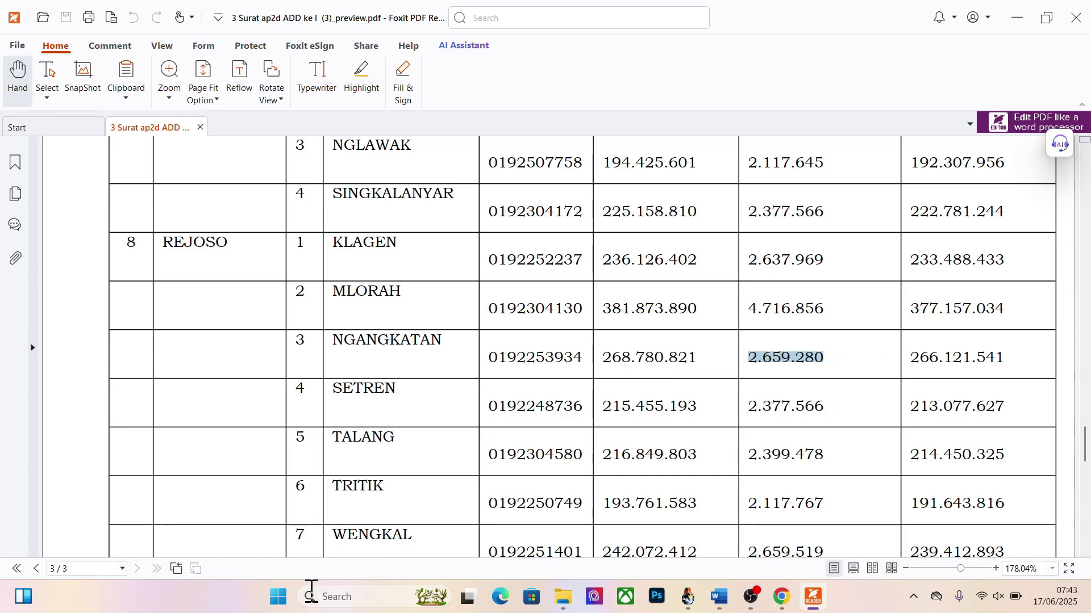
Step: Launch Excel and create a blank workbook
{"action": "left_click", "coordinate": [276, 605]}
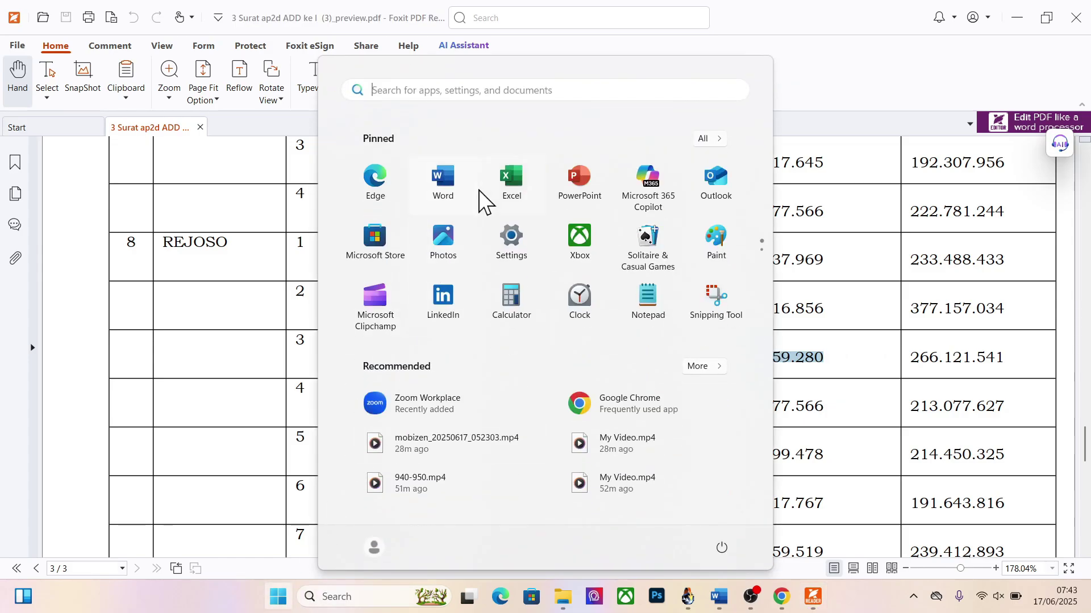
{"action": "left_click", "coordinate": [521, 177]}
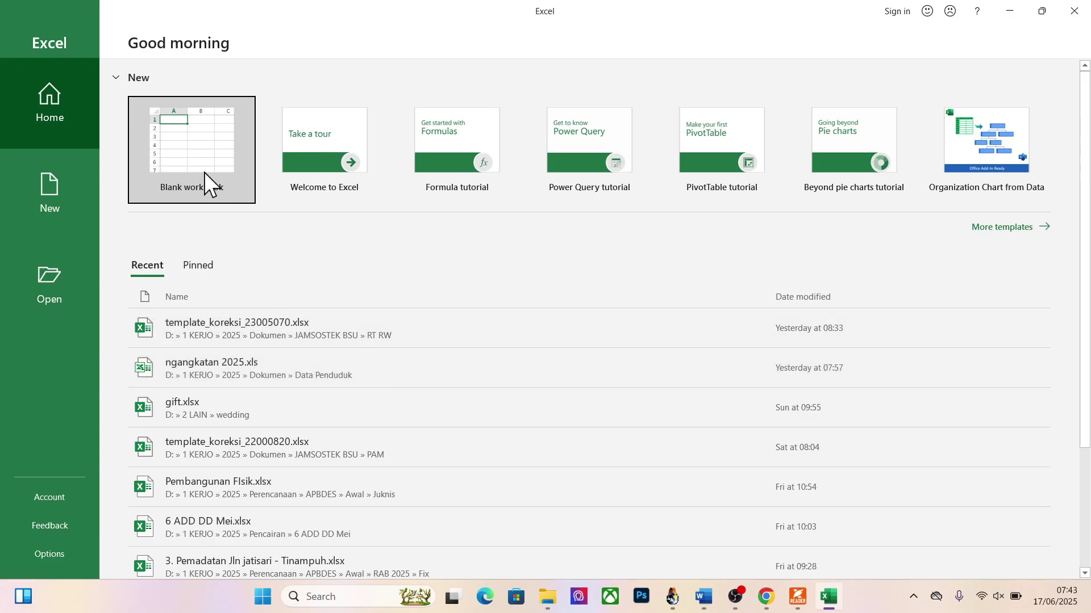
{"action": "left_click", "coordinate": [203, 172]}
Step: Enter Ngangkatan's BPJS contribution 2659280 from the PDF in cell A1 and apply the comma number format
{"action": "key", "text": "alt+Tab"}
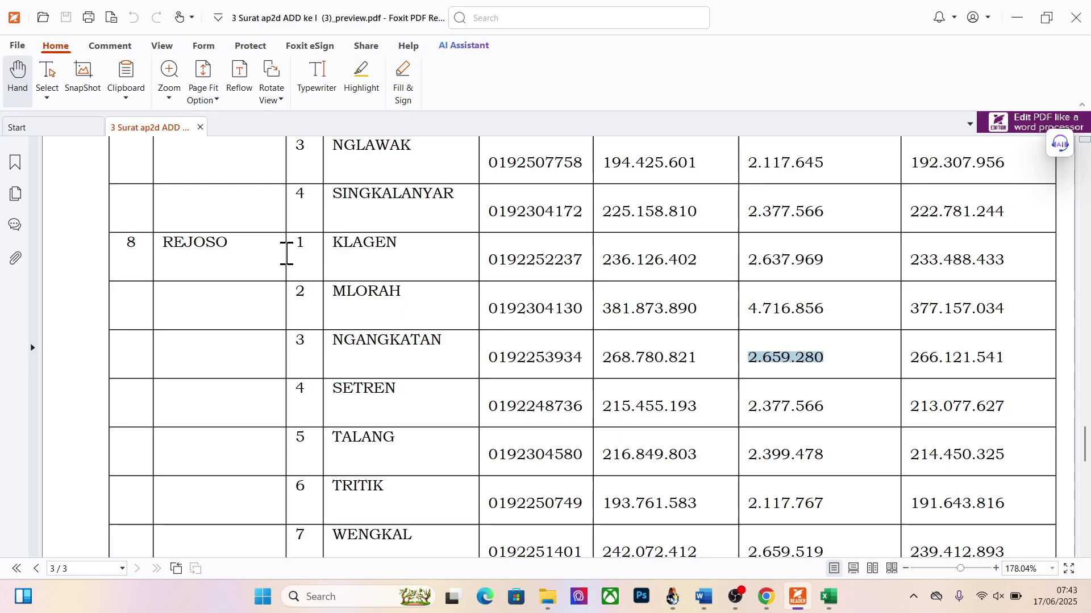
{"action": "key", "text": "alt+Tab"}
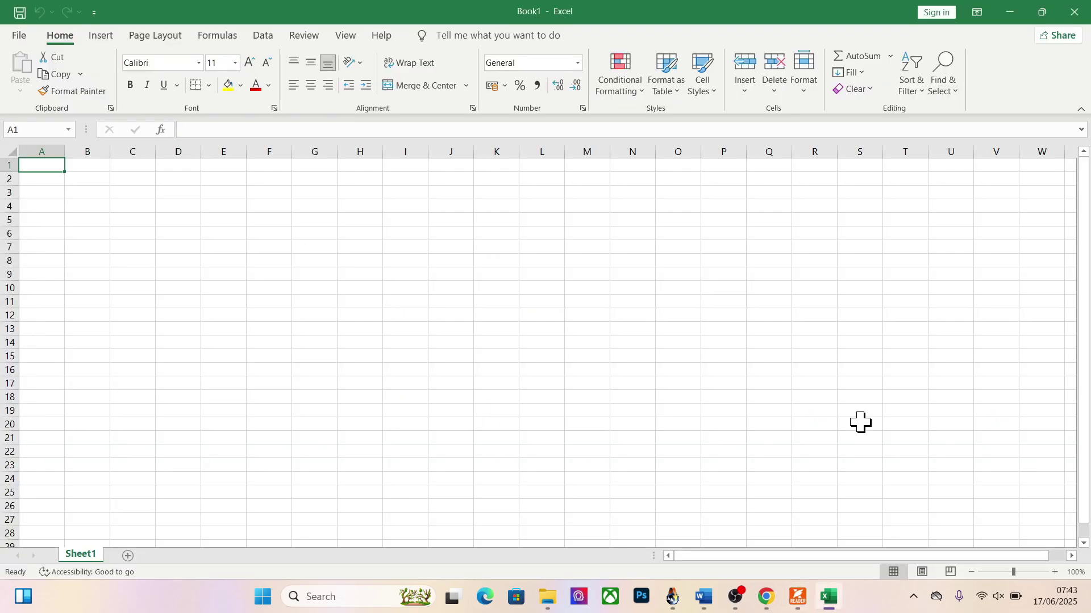
{"action": "type", "text": "2659"}
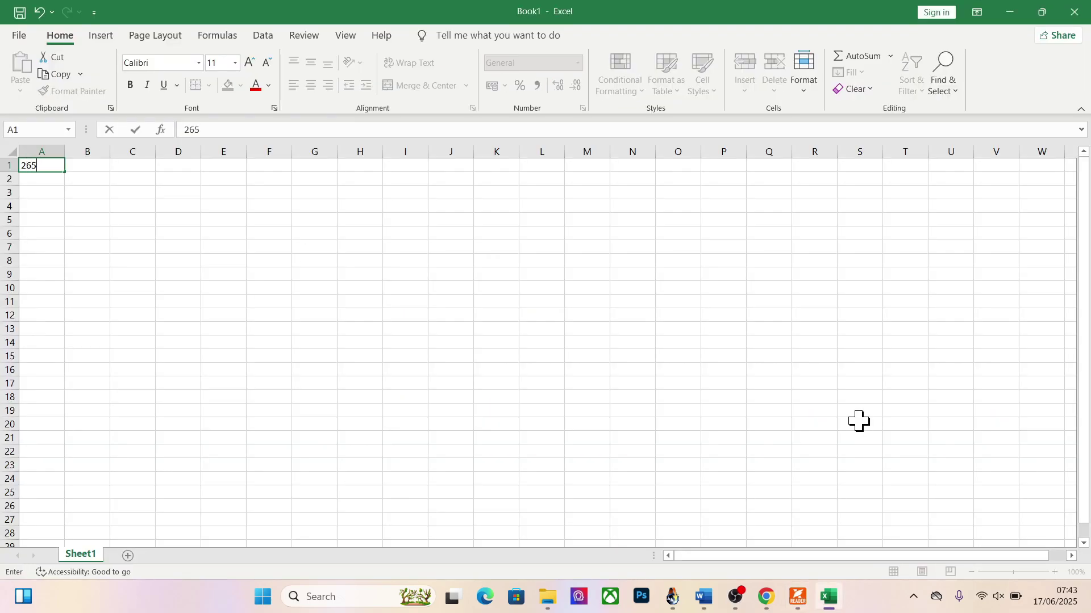
{"action": "key", "text": "alt+Tab"}
{"action": "key", "text": "alt+Tab"}
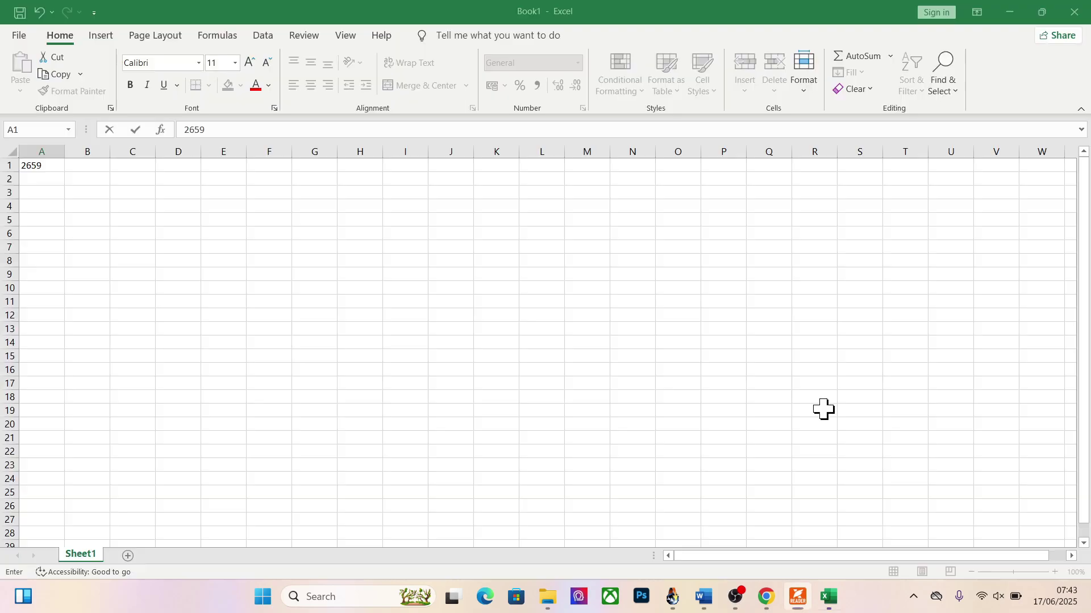
{"action": "type", "text": "280"}
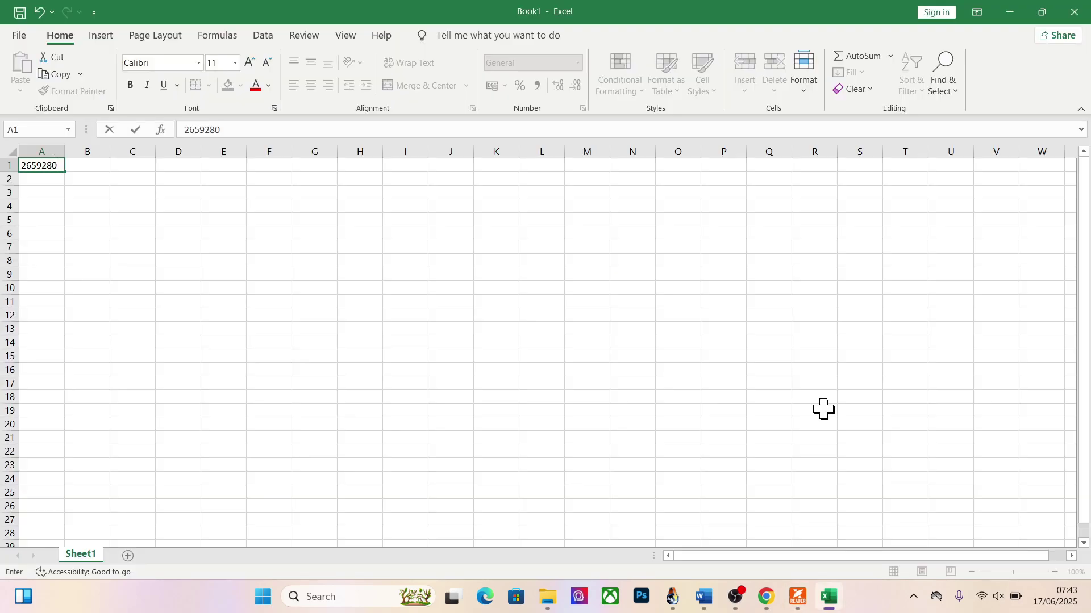
{"action": "key", "text": "Return"}
{"action": "key", "text": "Up"}
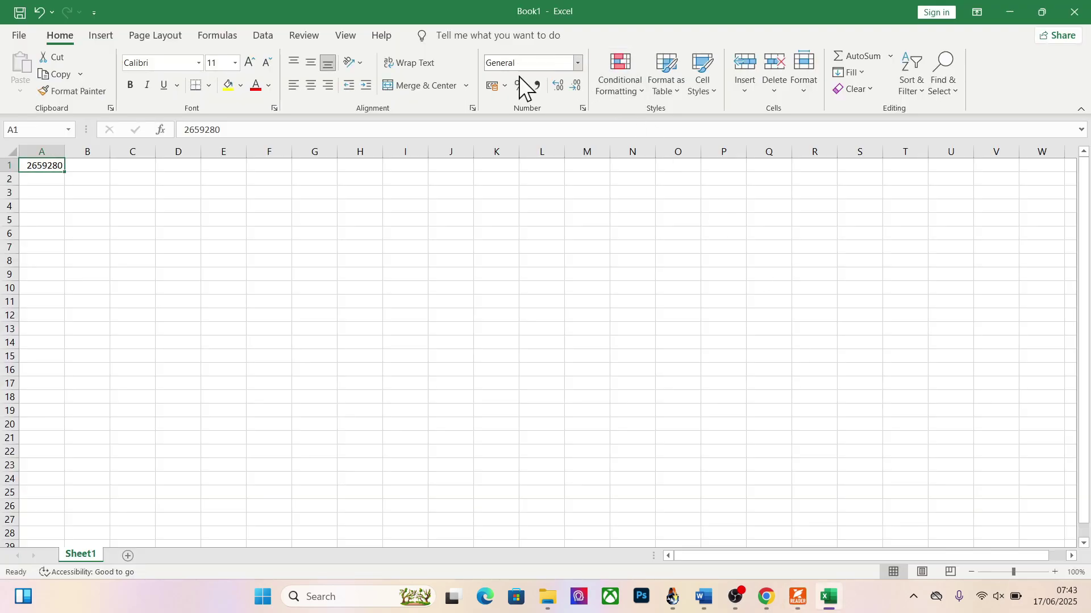
{"action": "left_click", "coordinate": [537, 86]}
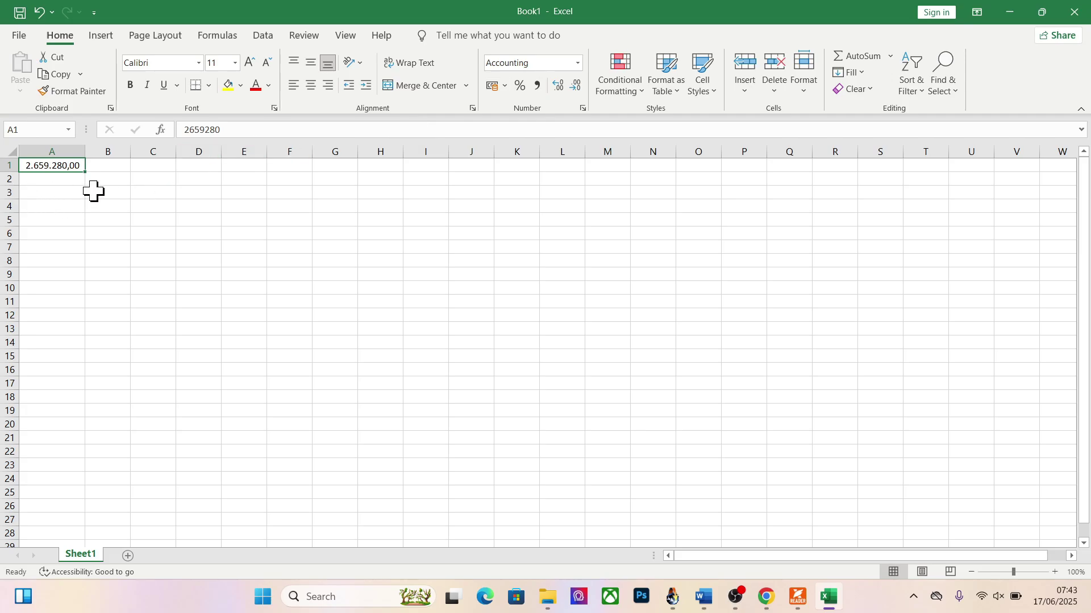
Step: Enter the formula =A1/6 in cell A2 to divide the BPJS contribution by six
{"action": "left_click", "coordinate": [34, 179]}
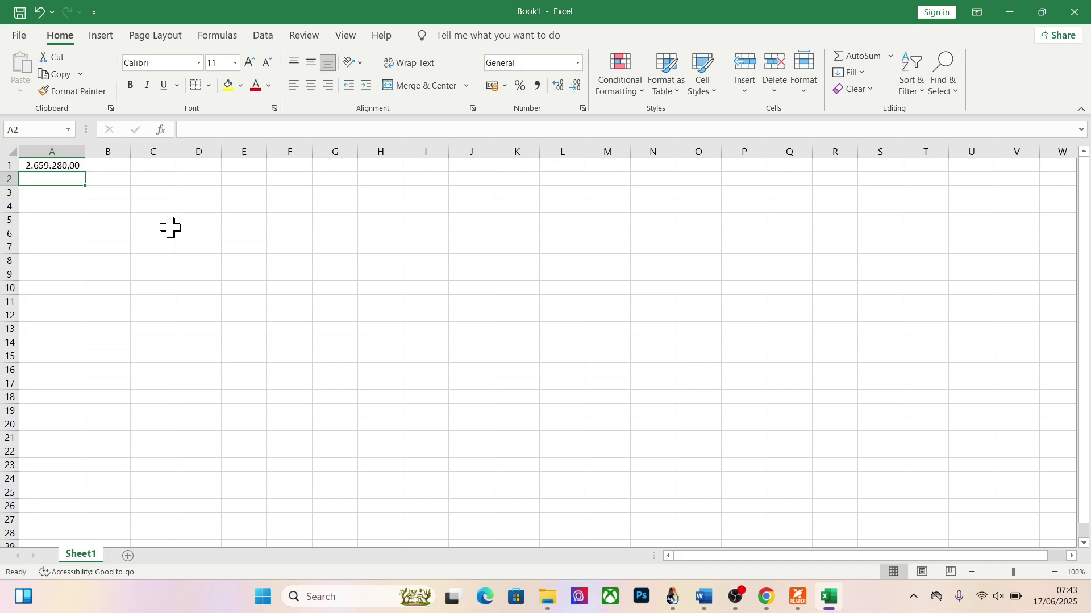
{"action": "key", "text": "alt"}
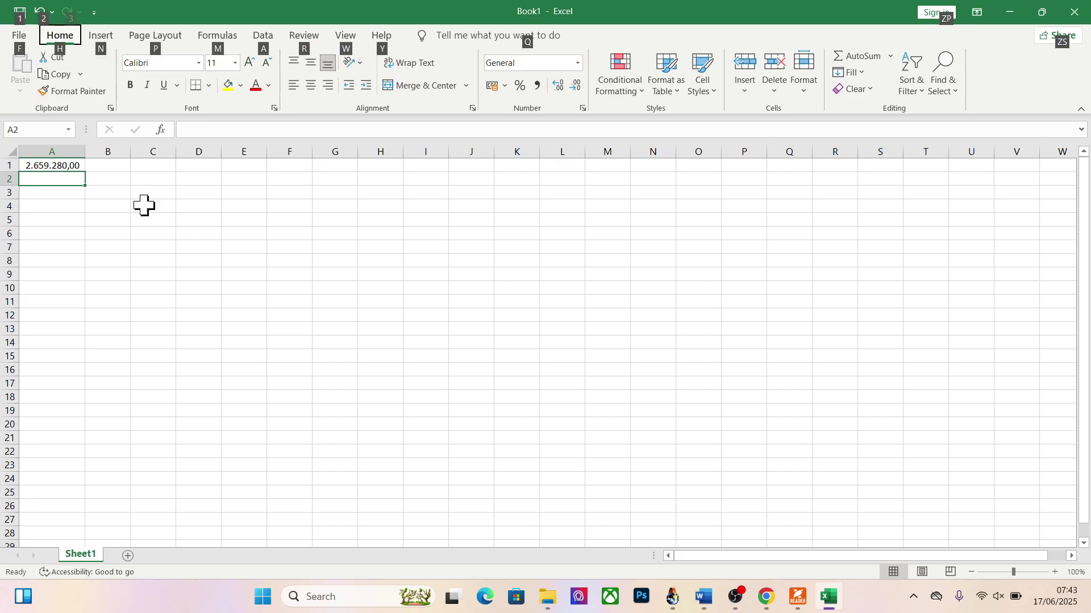
{"action": "left_click", "coordinate": [49, 178]}
{"action": "type", "text": "="}
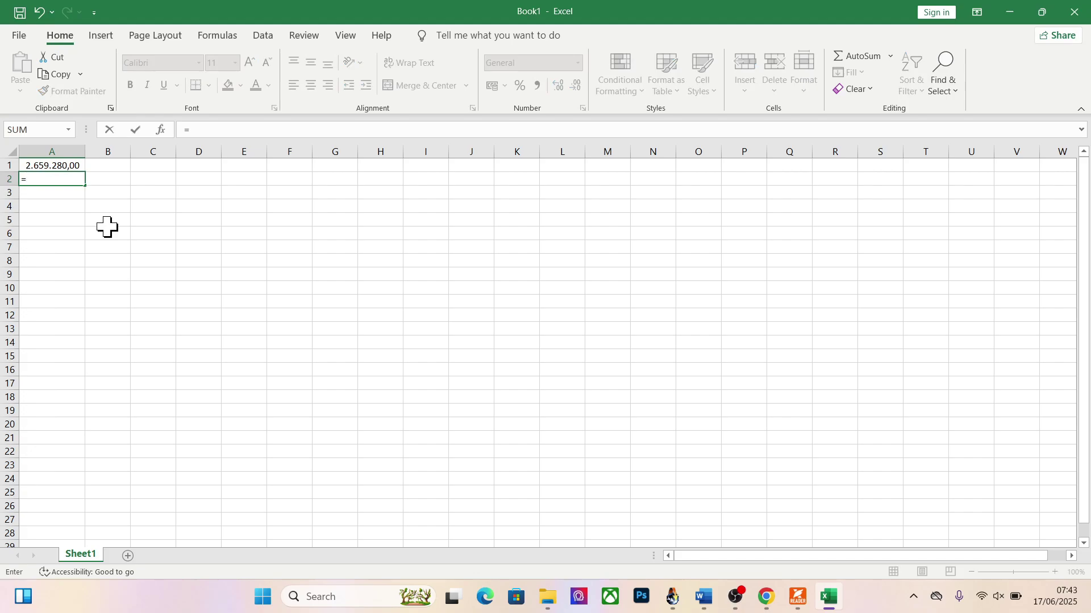
{"action": "type", "text": "A1/6"}
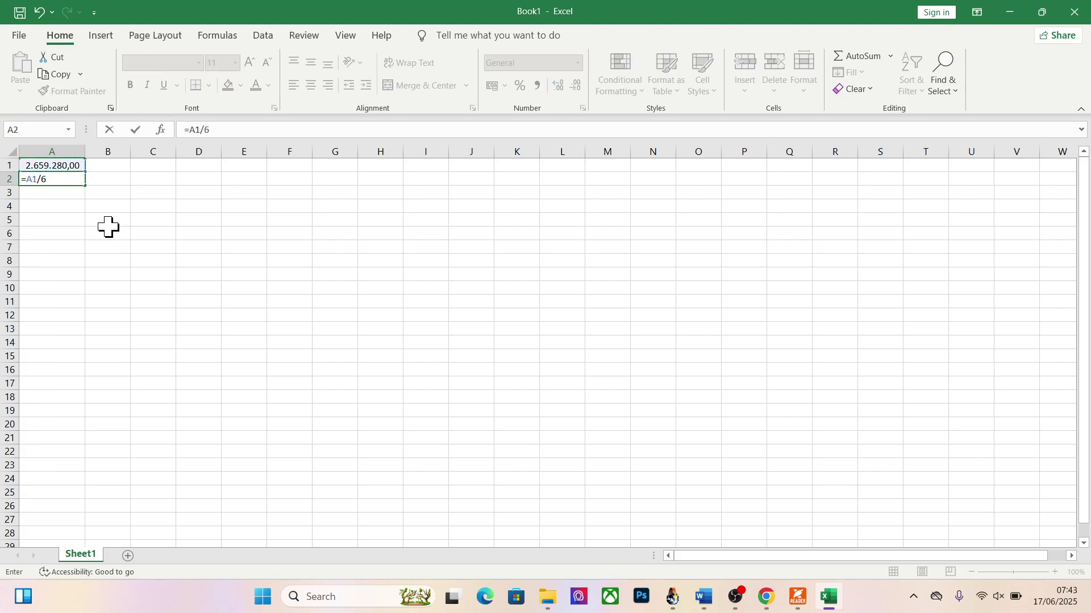
{"action": "type", "text": "/"}
{"action": "key", "text": "BackSpace"}
{"action": "type", "text": "\\"}
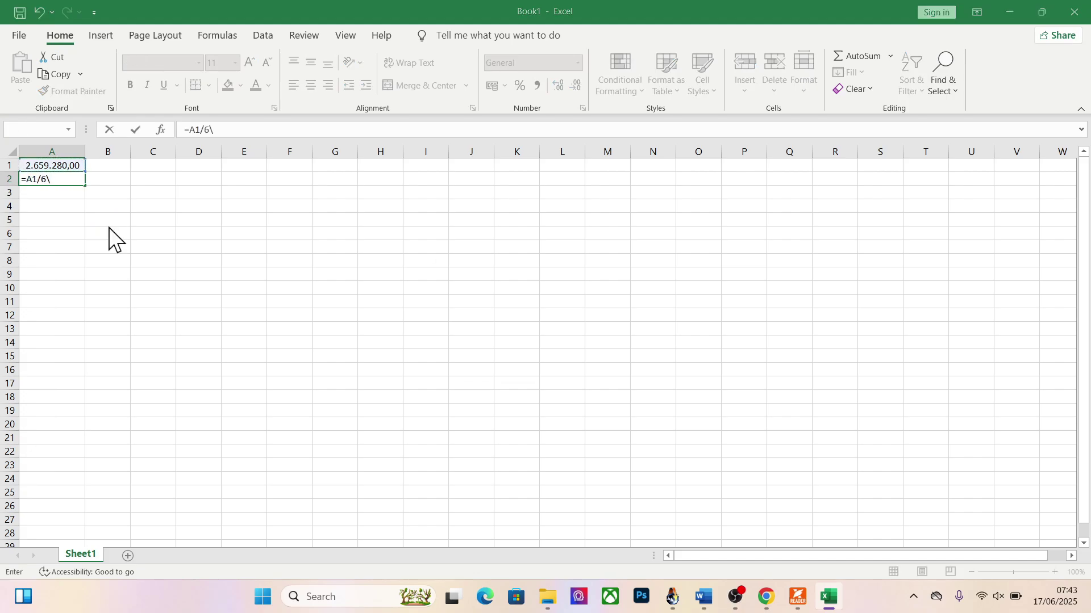
{"action": "key", "text": "Return"}
{"action": "key", "text": "Return"}
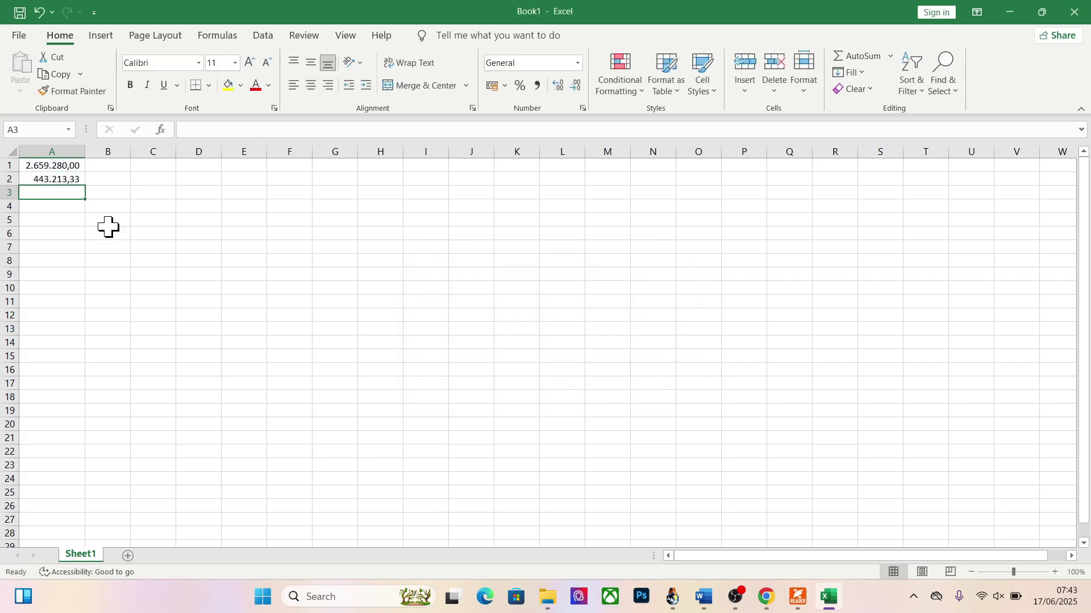
{"action": "key", "text": "Up"}
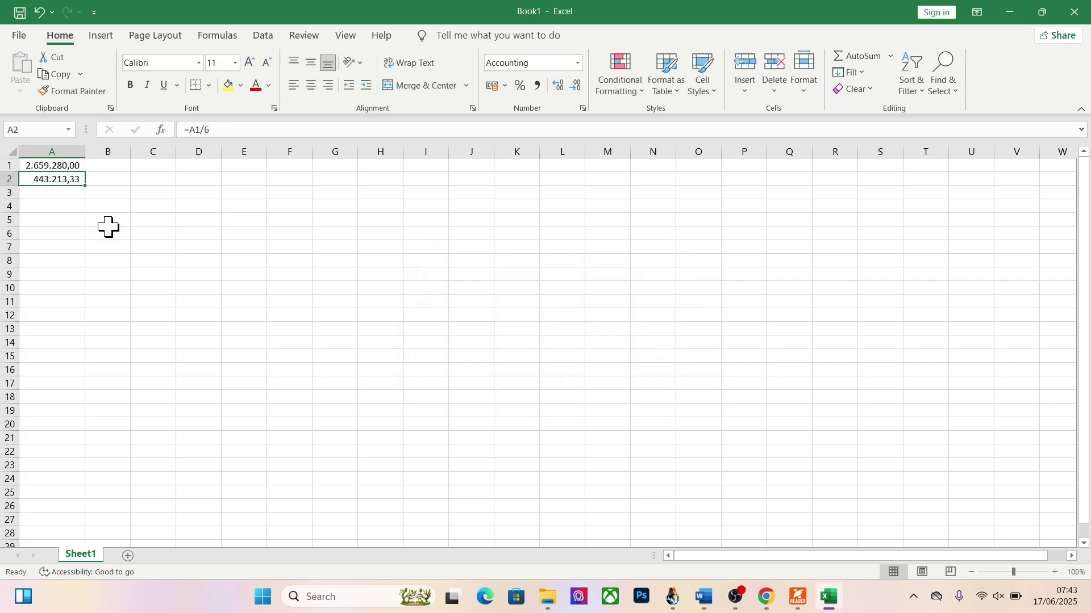
{"action": "left_click", "coordinate": [56, 193]}
{"action": "type", "text": "="}
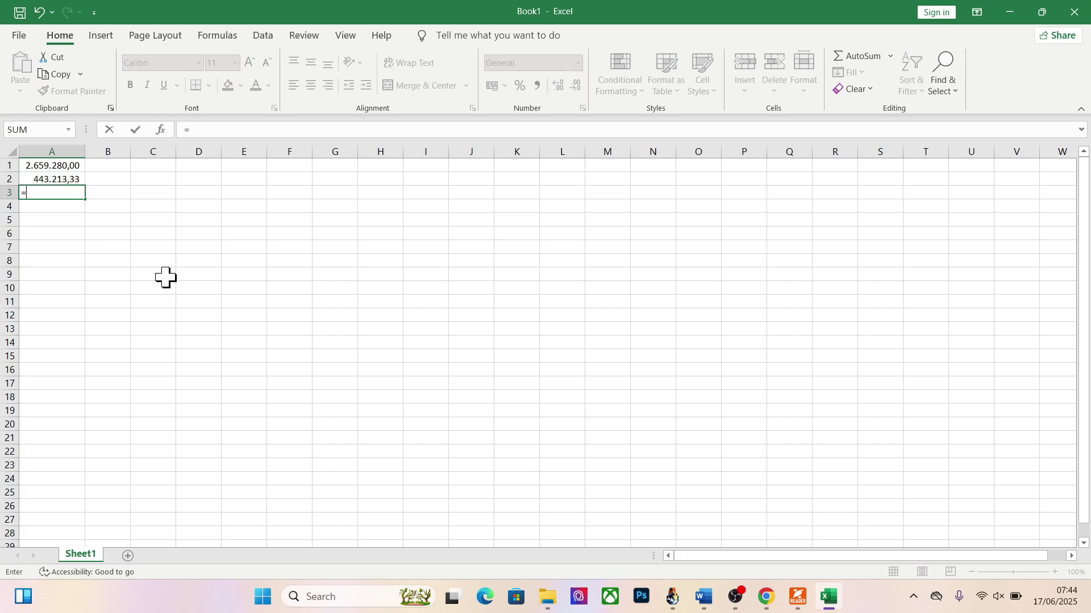
{"action": "key", "text": "Escape"}
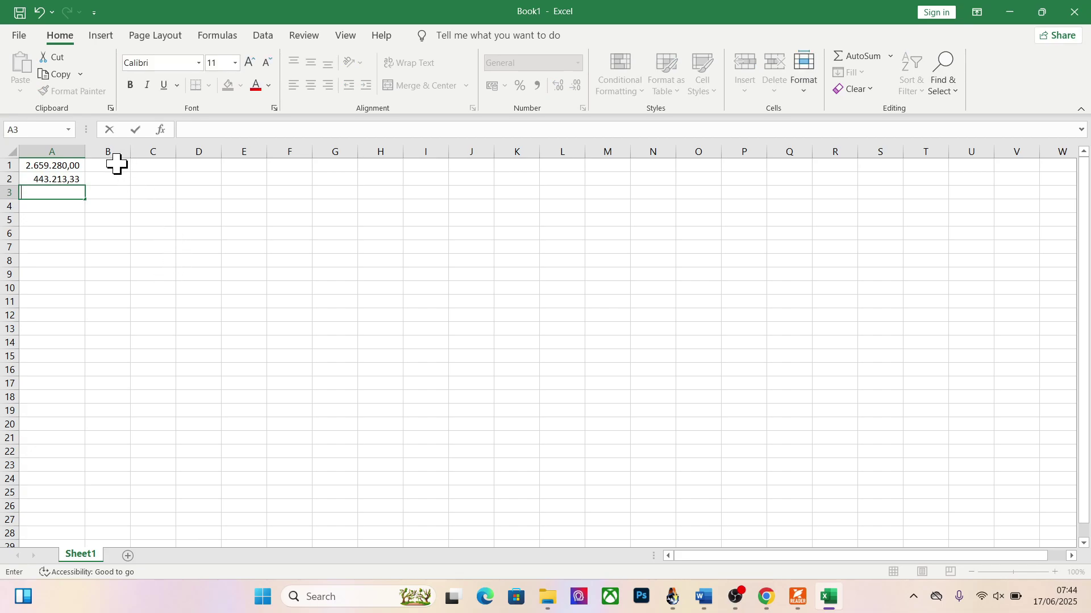
Step: Label the amount in A1 by entering POTONGAN BPJS KESEHATAN (1% SILTAP) in cell B1
{"action": "left_click", "coordinate": [116, 165]}
{"action": "type", "text": "POTONGAN"}
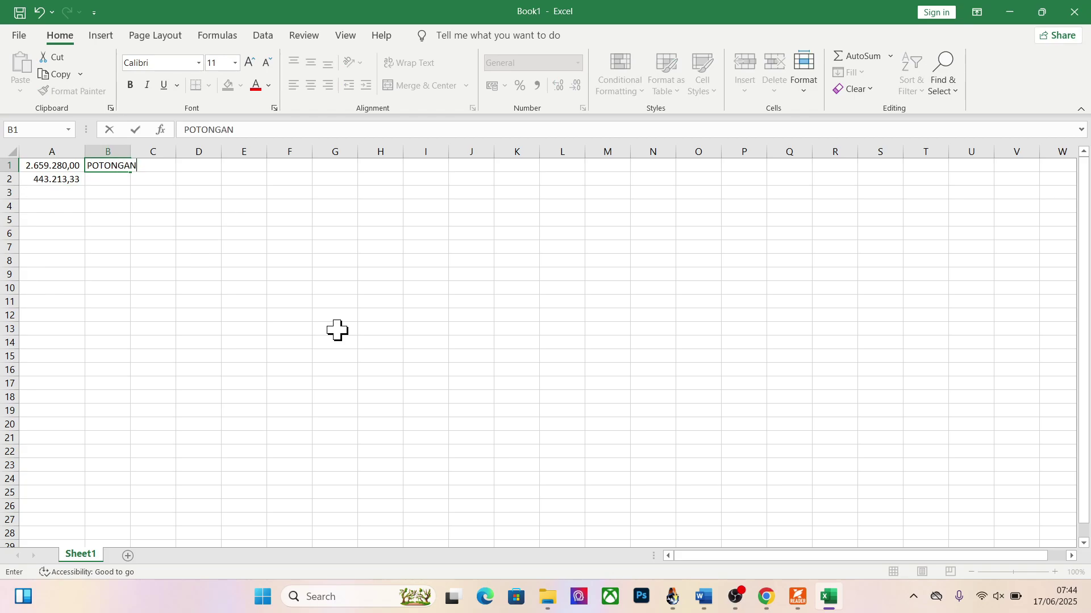
{"action": "type", "text": " BPJS KESE"}
{"action": "type", "text": "HATAN ("}
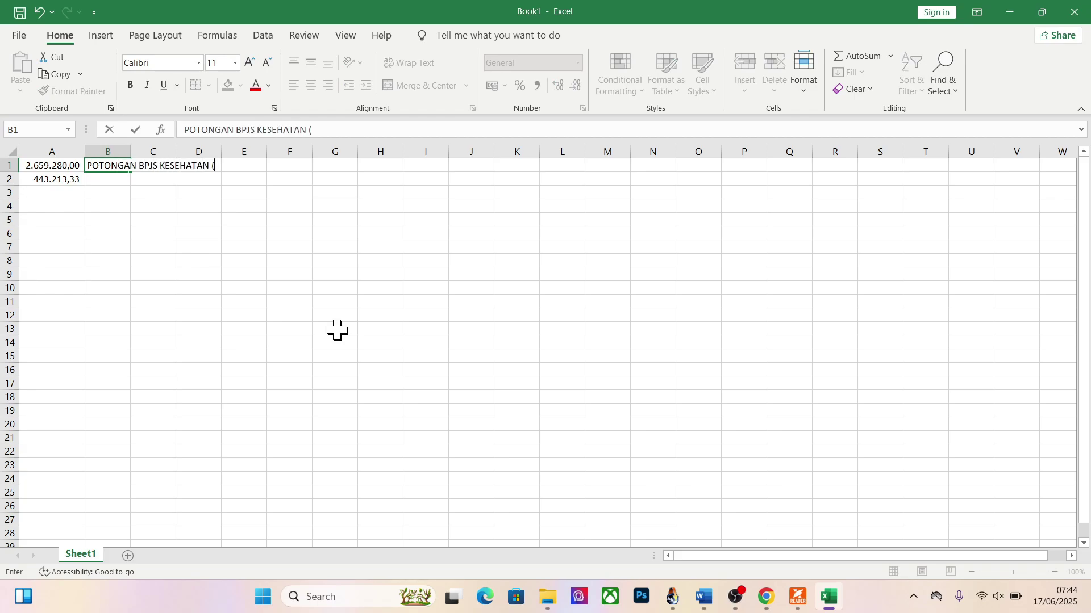
{"action": "type", "text": "1% SILTAP)"}
{"action": "key", "text": "Return"}
Step: Label the amount in A2 by entering IURAN PER BULAN UNTUK KADES & PERANGKAT DESA in cell B2
{"action": "type", "text": "\\"}
{"action": "key", "text": "BackSpace"}
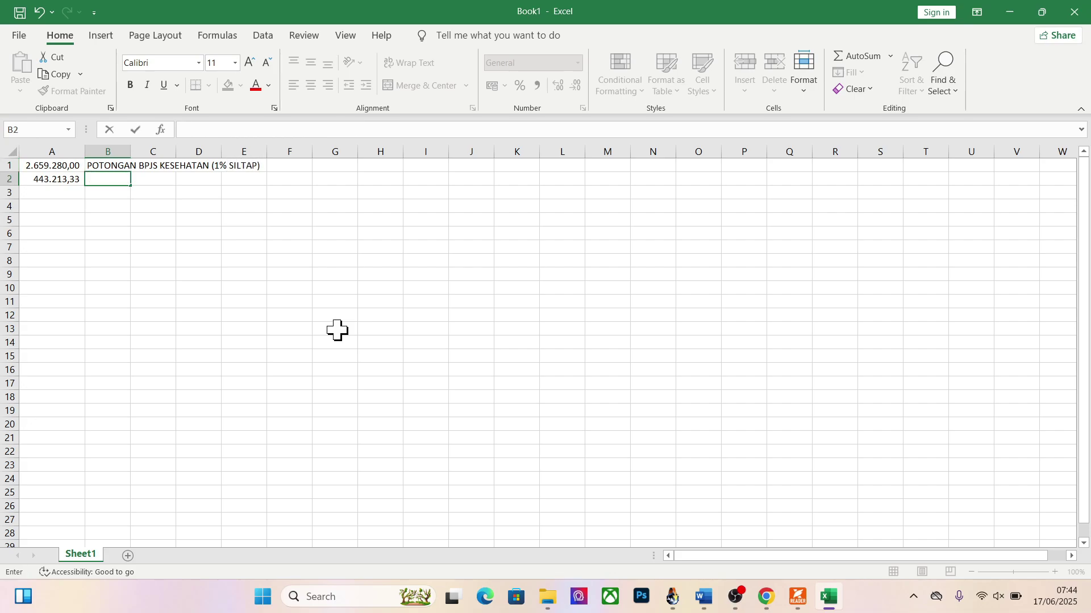
{"action": "type", "text": "IURAN PER BLA"}
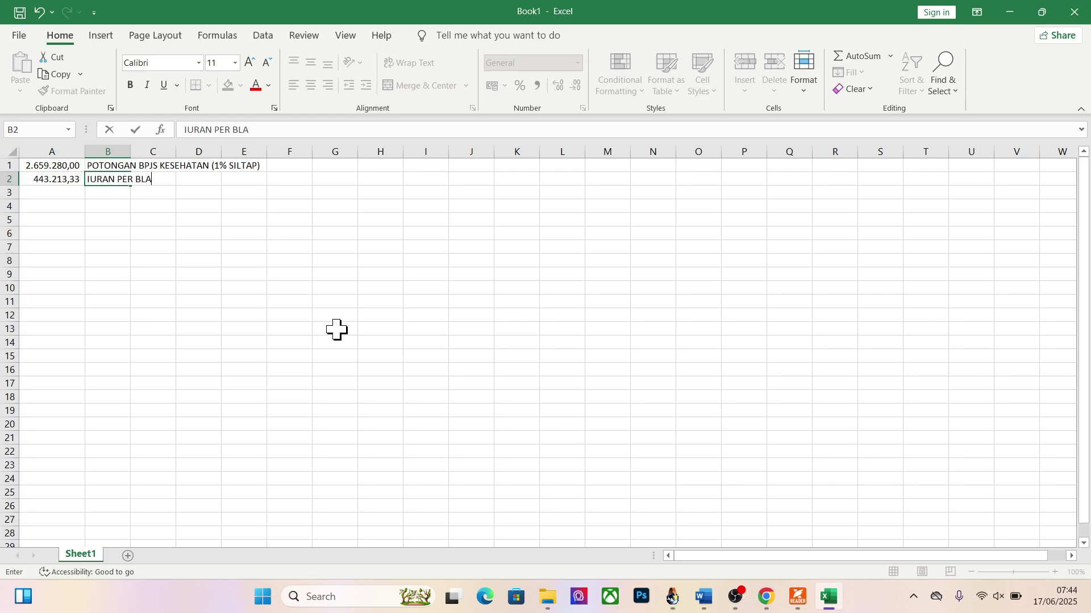
{"action": "key", "text": "BackSpace"}
{"action": "key", "text": "BackSpace"}
{"action": "type", "text": "ULAN SEMUA"}
{"action": "key", "text": "BackSpace"}
{"action": "key", "text": "BackSpace"}
{"action": "key", "text": "BackSpace"}
{"action": "key", "text": "BackSpace"}
{"action": "key", "text": "BackSpace"}
{"action": "key", "text": "BackSpace"}
{"action": "type", "text": "UNTUK KAD"}
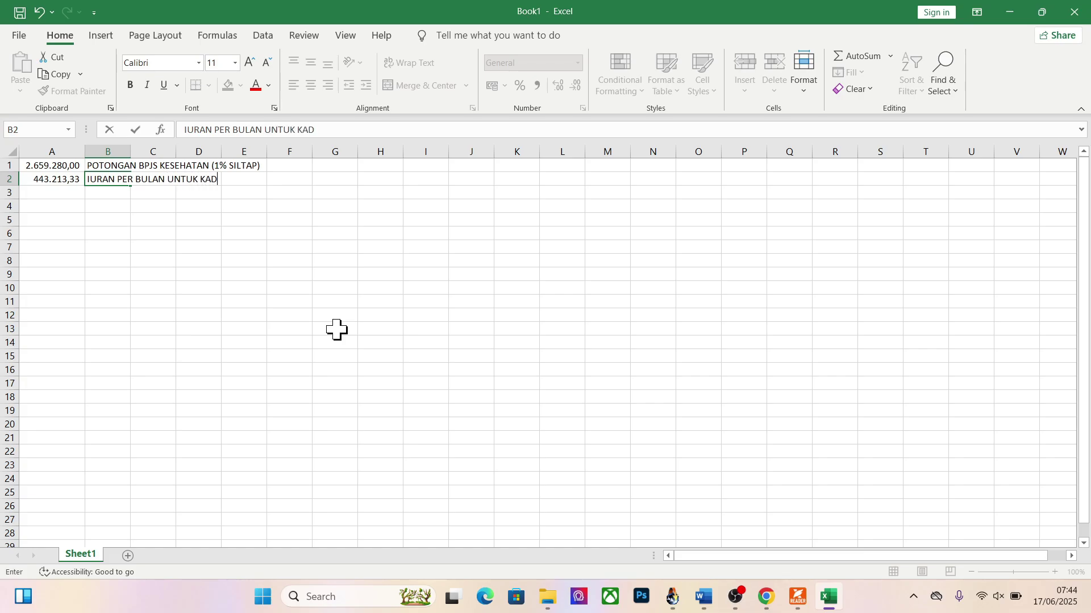
{"action": "type", "text": "ES & PERANGKAT DESA"}
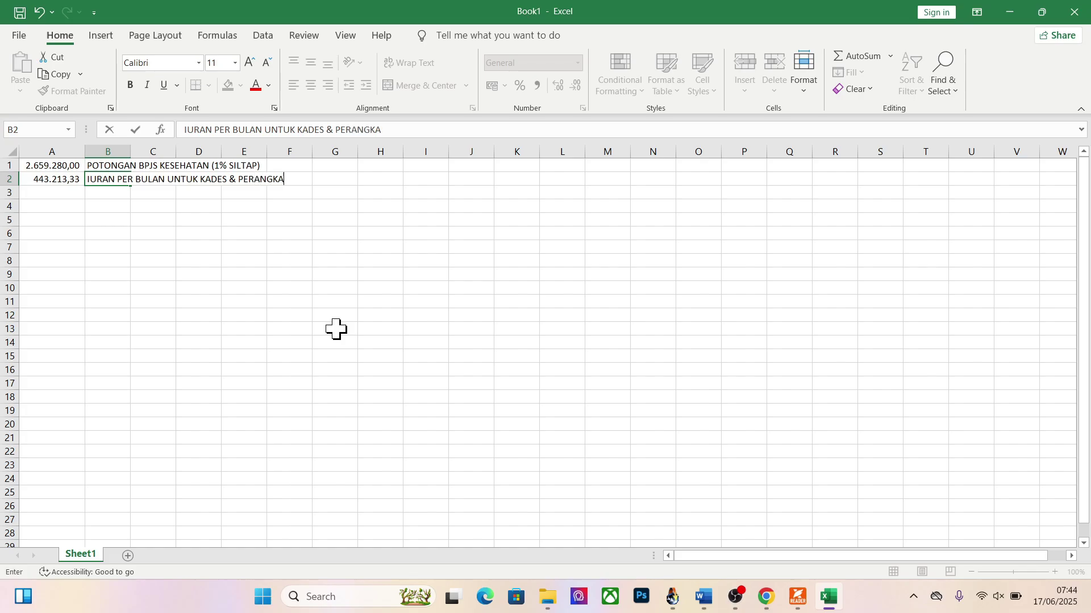
{"action": "key", "text": "Return"}
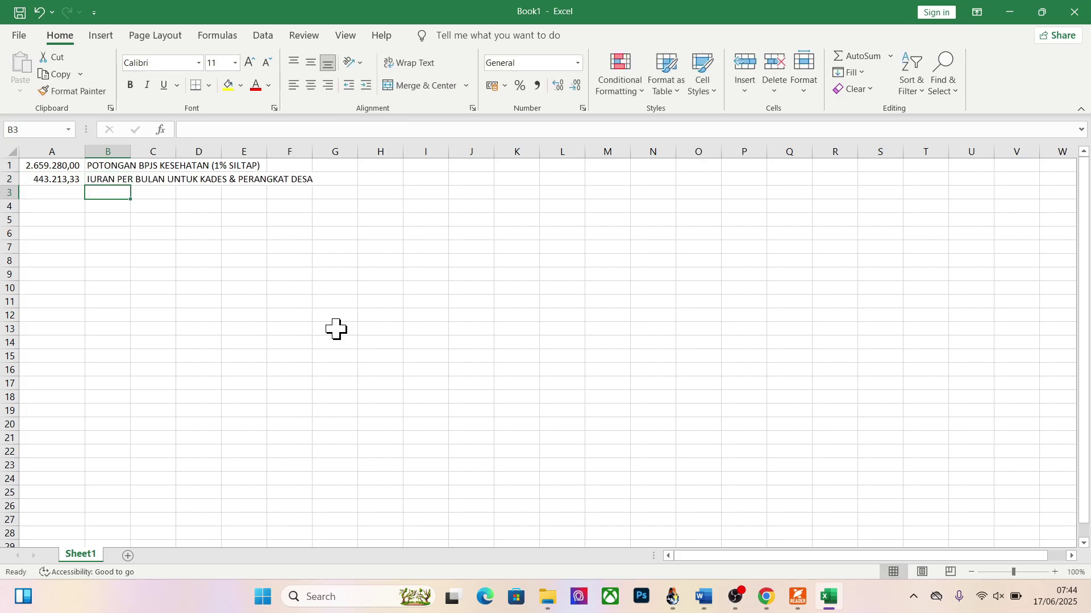
Step: Enter the formula =A2/11 in cell A3 to split the monthly contribution among eleven people
{"action": "left_click", "coordinate": [44, 194]}
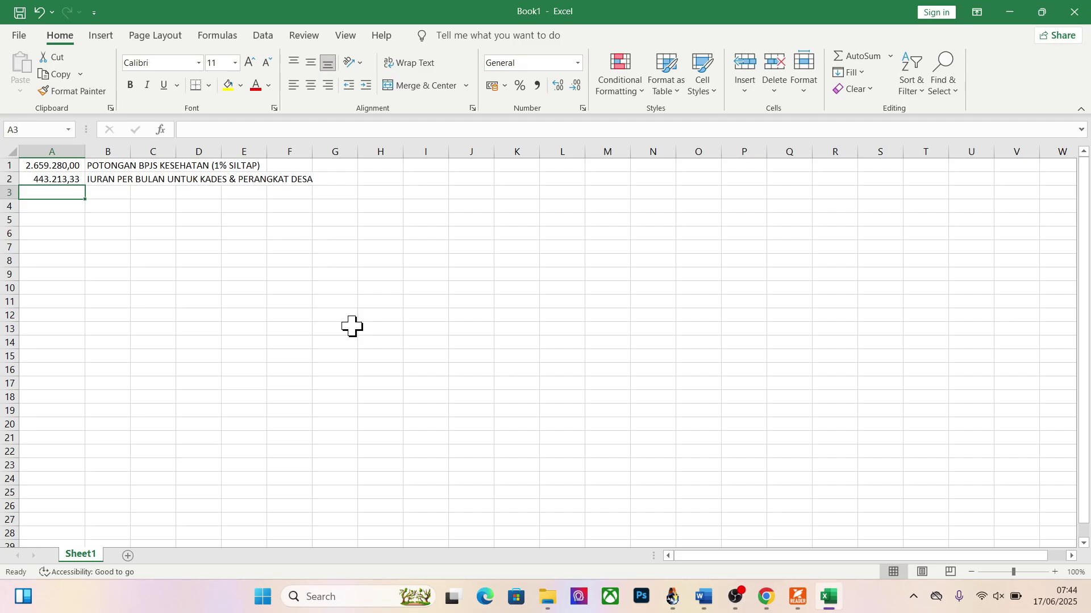
{"action": "type", "text": "=A2"}
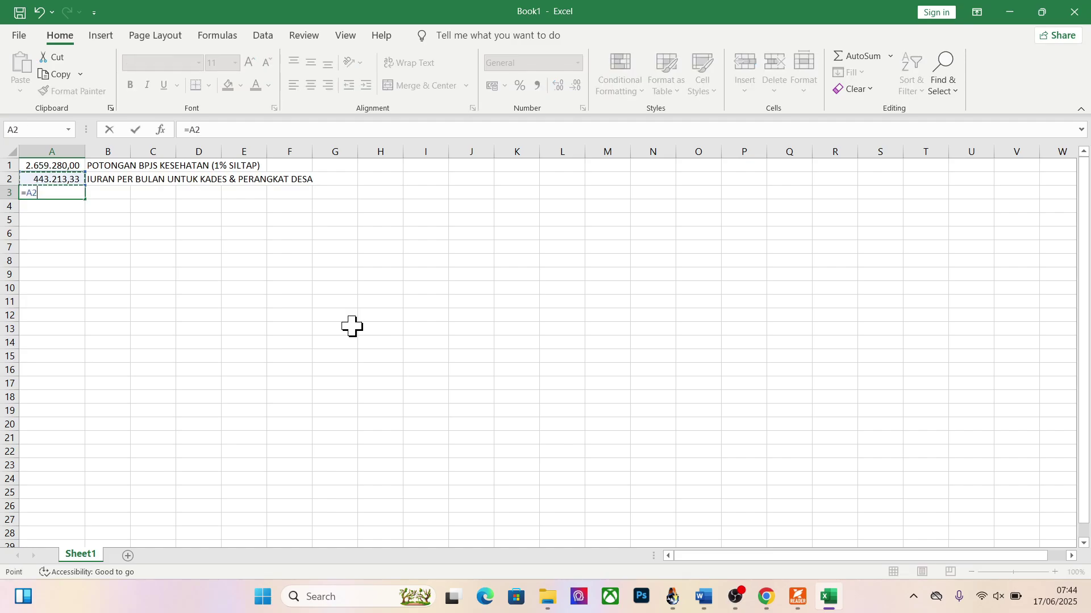
{"action": "type", "text": "/11"}
{"action": "key", "text": "Return"}
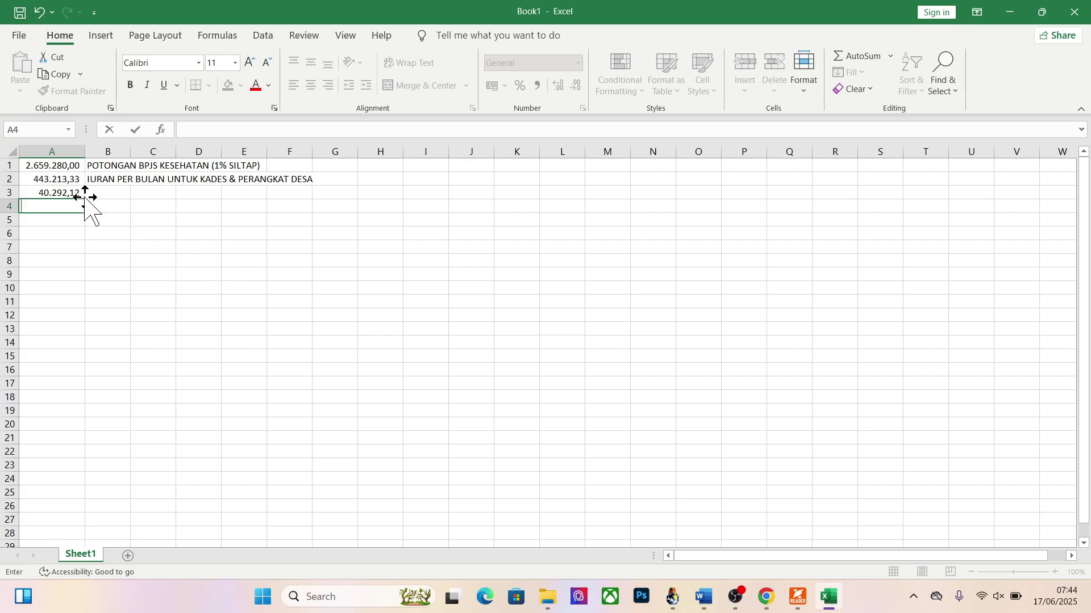
{"action": "left_click", "coordinate": [54, 196]}
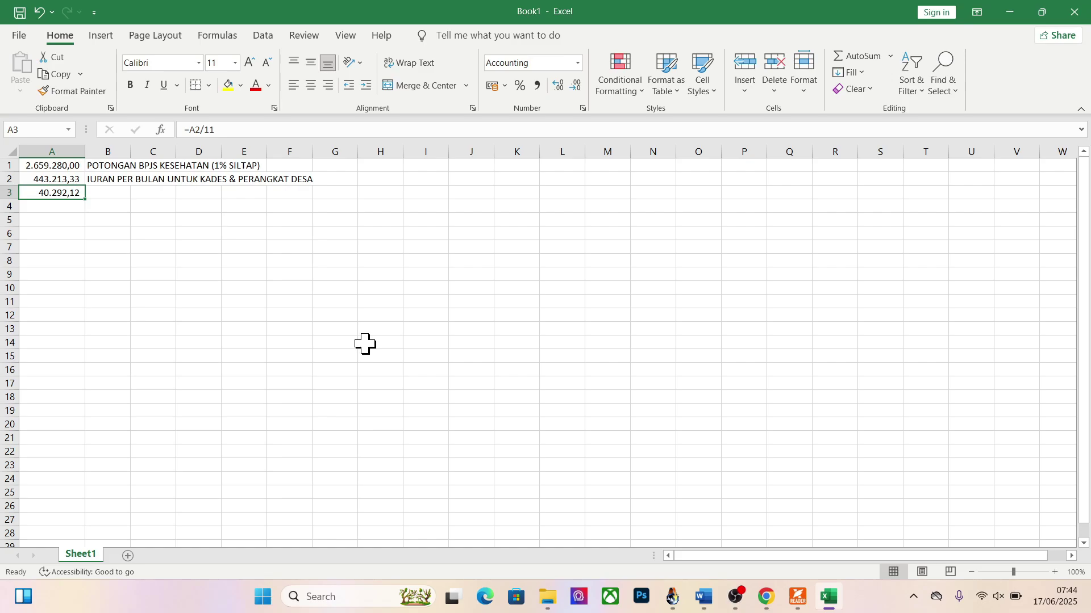
Step: Enter 2100000 in cell A5 and apply the comma number format
{"action": "left_click", "coordinate": [46, 221]}
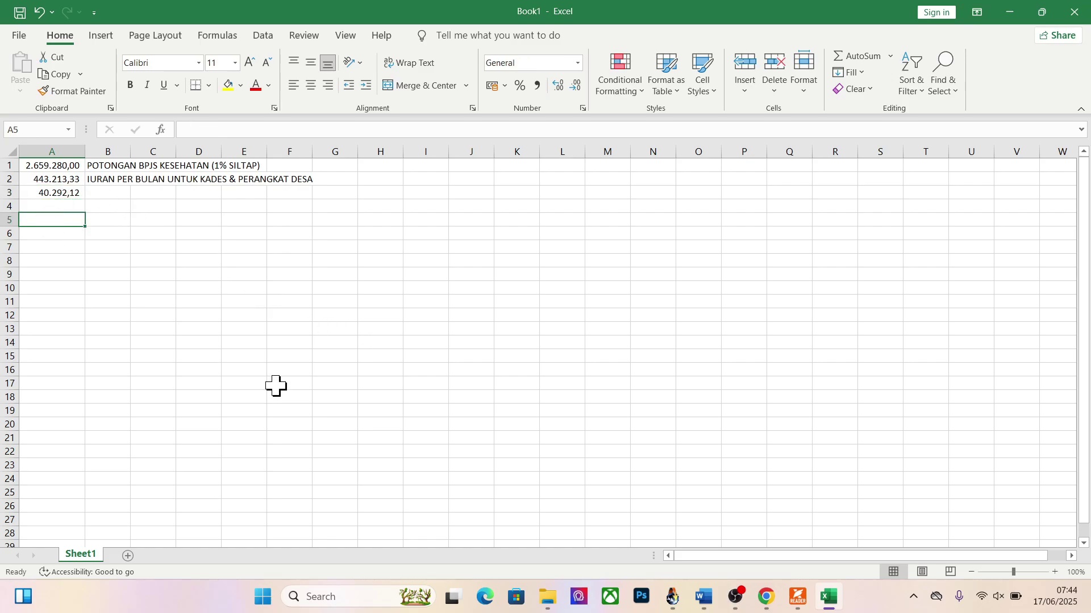
{"action": "type", "text": "208"}
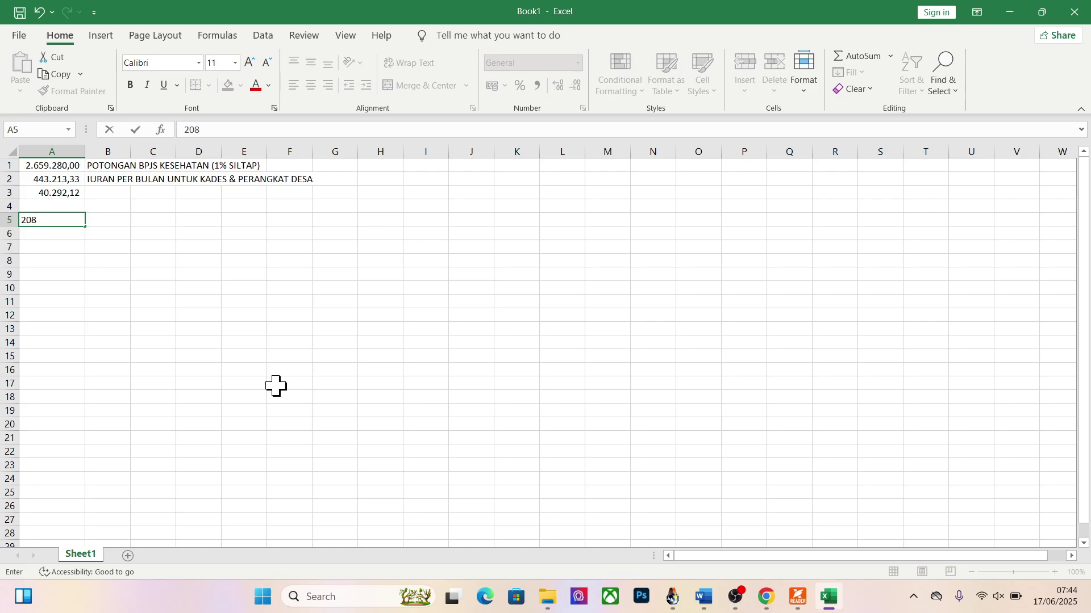
{"action": "key", "text": "BackSpace"}
{"action": "key", "text": "BackSpace"}
{"action": "type", "text": "100000\\"}
{"action": "key", "text": "Return"}
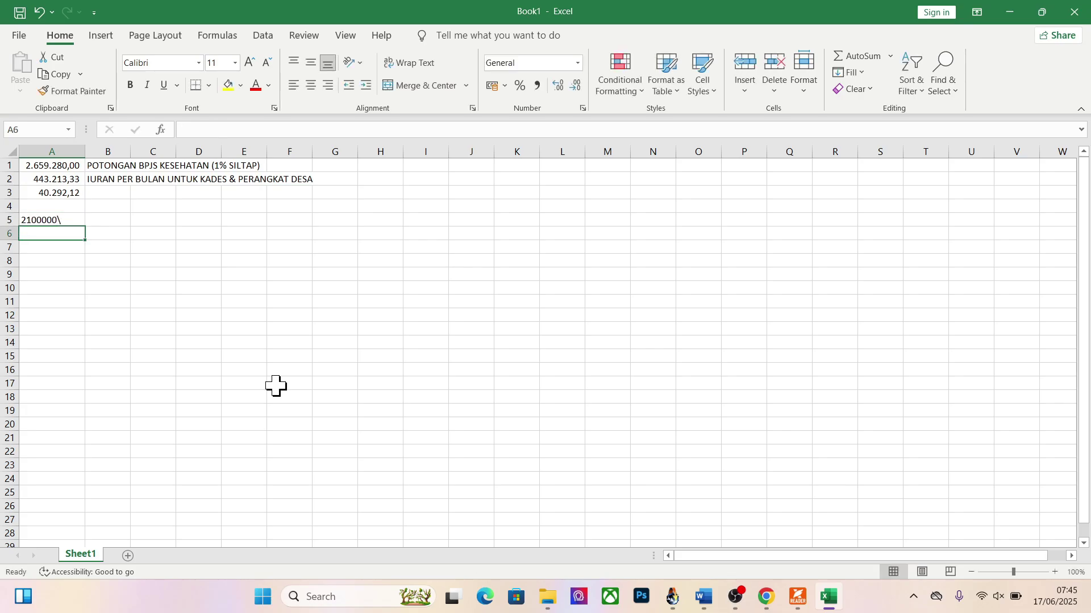
{"action": "key", "text": "Up"}
{"action": "left_click", "coordinate": [267, 134]}
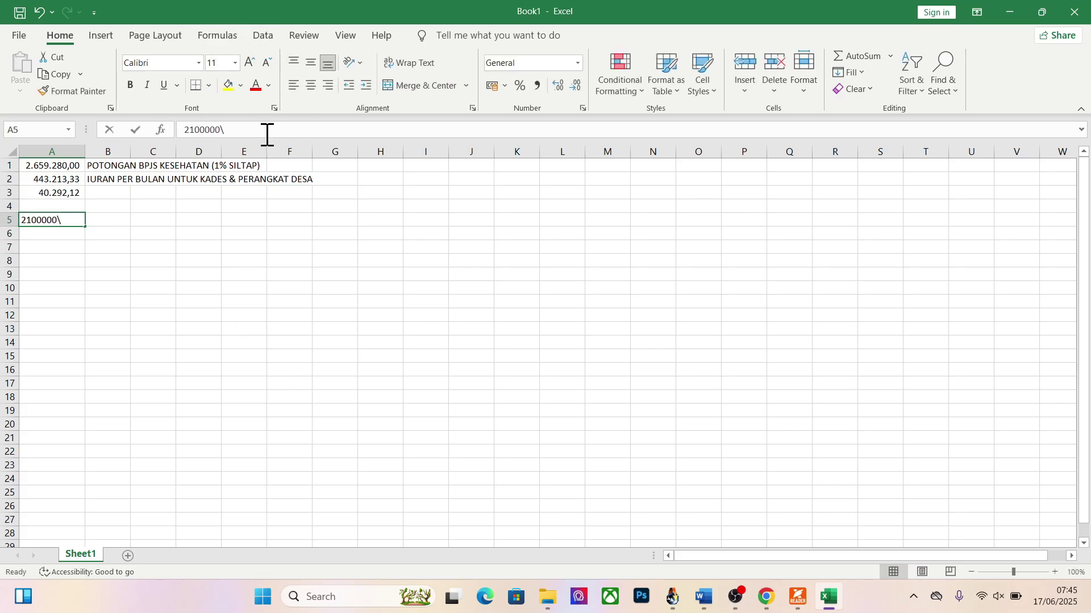
{"action": "key", "text": "BackSpace"}
{"action": "key", "text": "Return"}
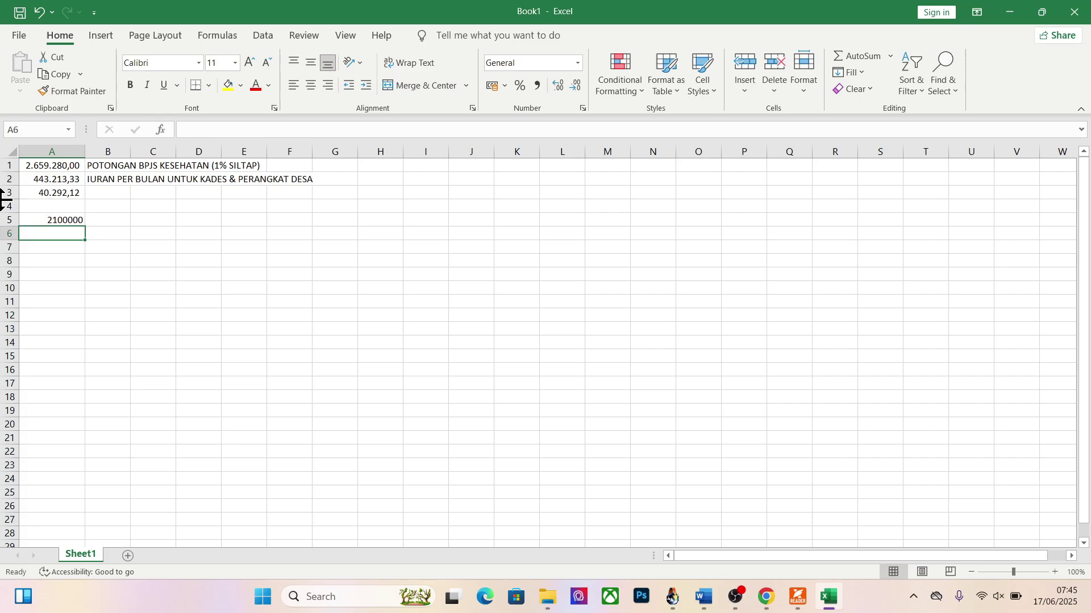
{"action": "left_click", "coordinate": [44, 222]}
{"action": "left_click", "coordinate": [537, 85]}
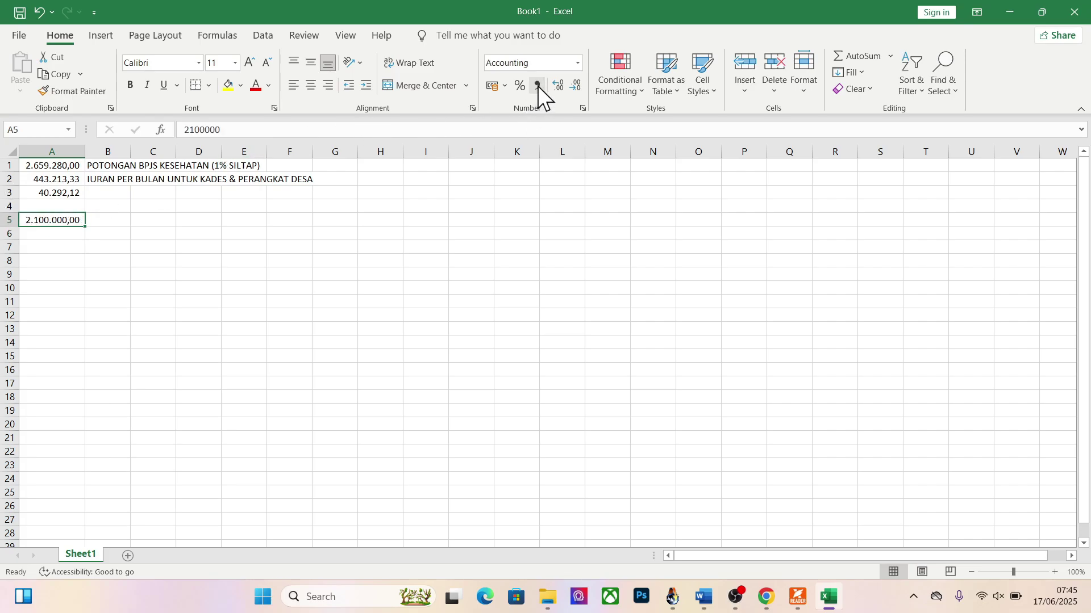
Step: Subtract the per-person contribution from the amount in A5 with the formula =A5-A3 in cell B5
{"action": "left_click", "coordinate": [117, 224]}
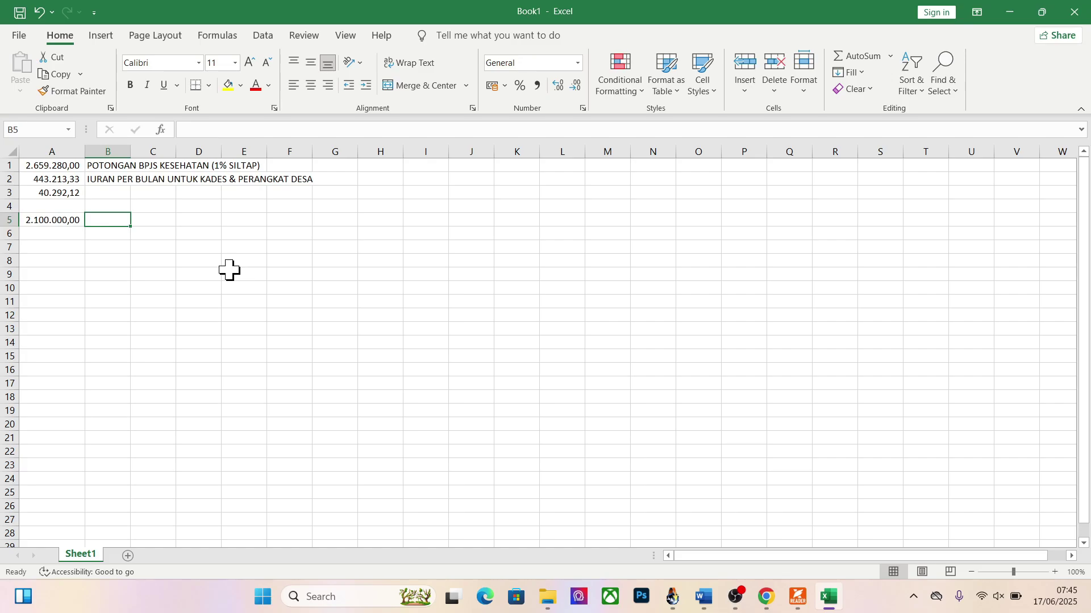
{"action": "type", "text": "="}
{"action": "key", "text": "Left"}
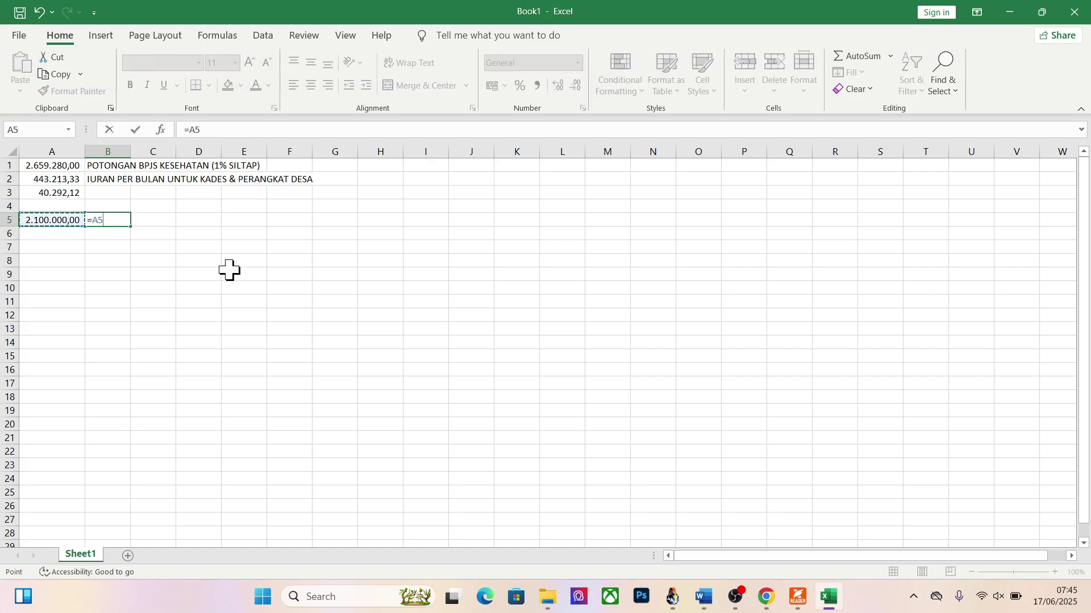
{"action": "type", "text": "-"}
{"action": "key", "text": "Up"}
{"action": "key", "text": "Up"}
{"action": "key", "text": "Left"}
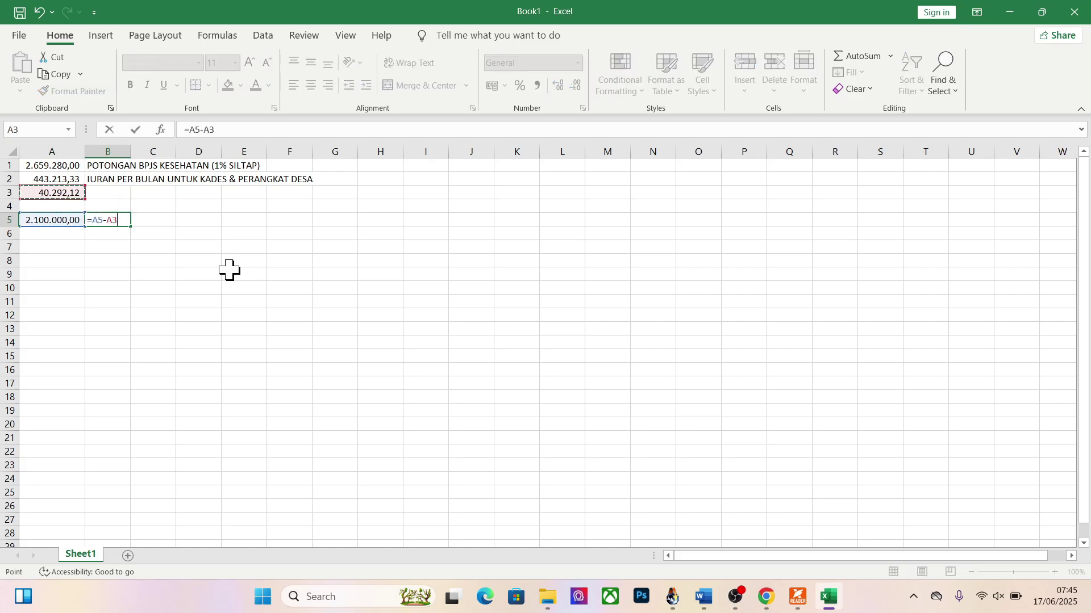
{"action": "key", "text": "Return"}
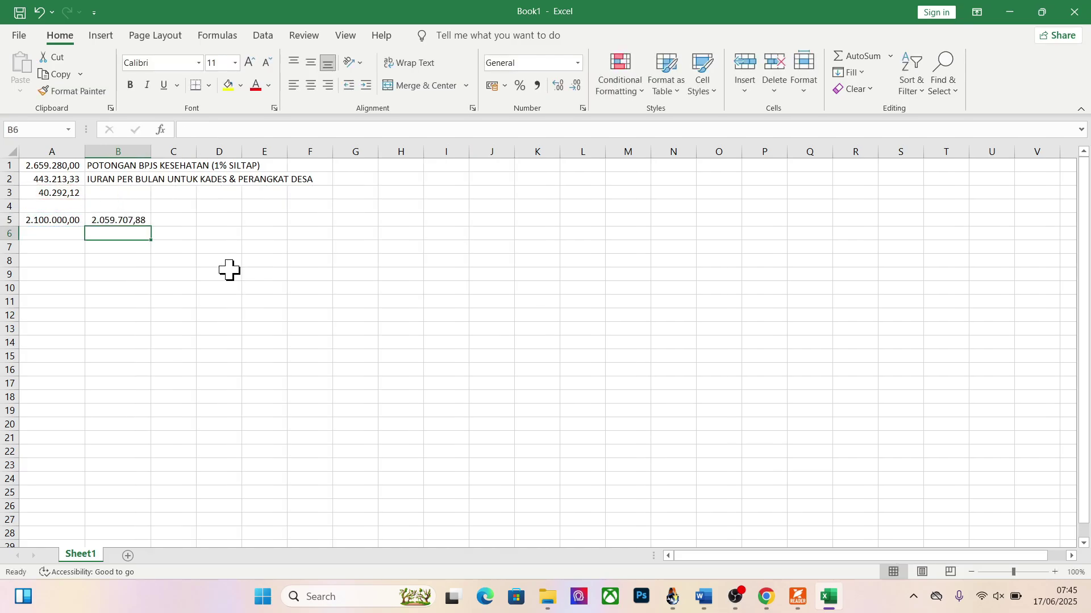
Step: Compare the full amount in A5 with the reduced amount in B5 and the per-person deduction in A3
{"action": "left_click", "coordinate": [132, 221]}
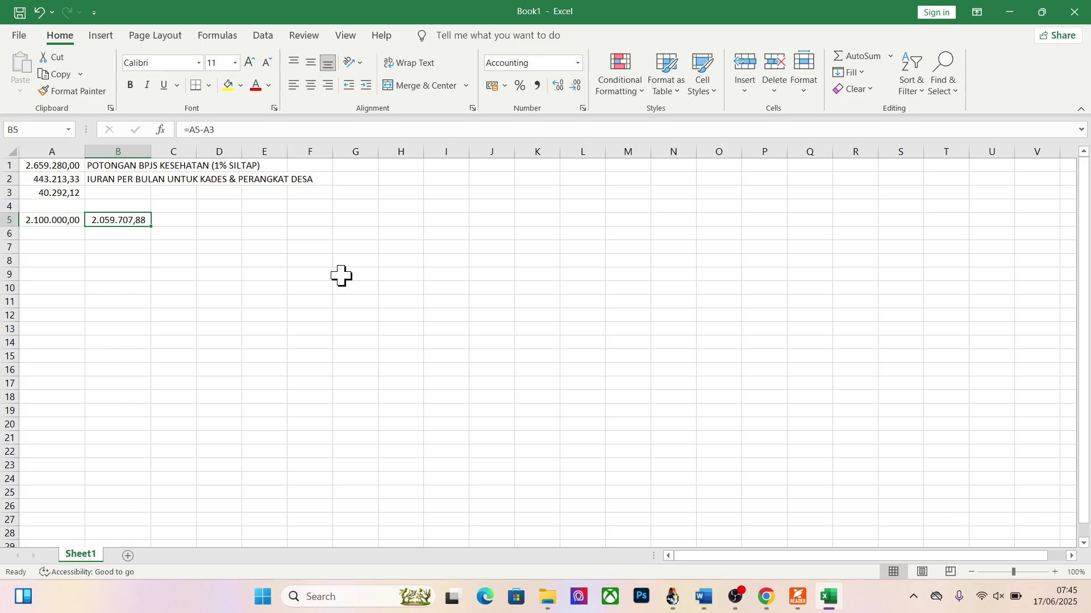
{"action": "left_click", "coordinate": [105, 236]}
{"action": "left_click", "coordinate": [118, 219]}
{"action": "left_click", "coordinate": [49, 219]}
{"action": "left_click", "coordinate": [107, 232]}
{"action": "left_click", "coordinate": [124, 220]}
{"action": "left_click", "coordinate": [59, 216]}
{"action": "left_click", "coordinate": [126, 221]}
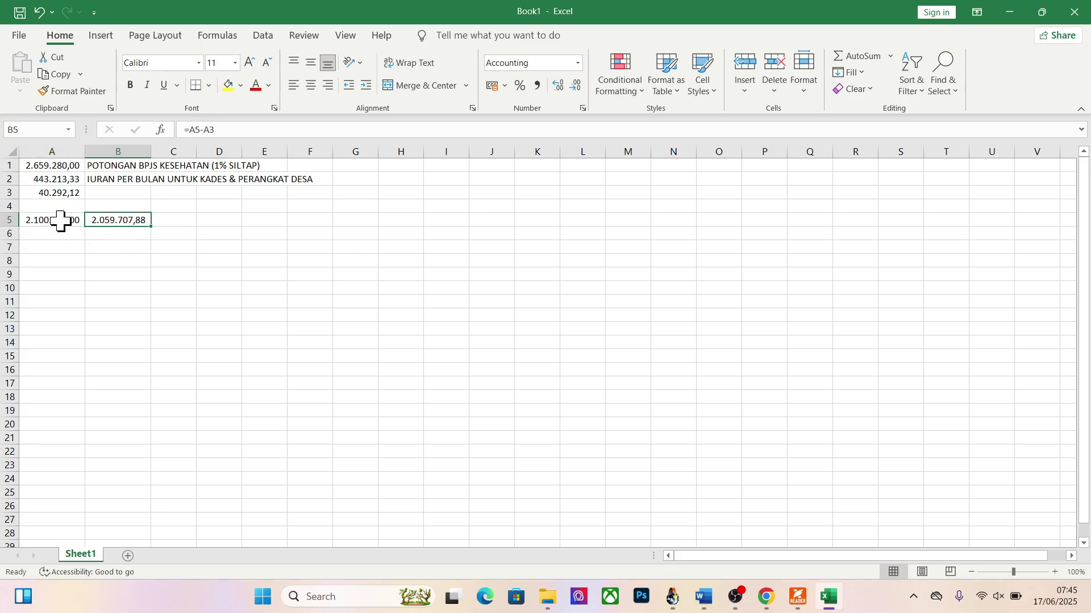
{"action": "left_click", "coordinate": [121, 235]}
{"action": "left_click", "coordinate": [61, 219]}
{"action": "left_click", "coordinate": [113, 222]}
{"action": "left_click", "coordinate": [113, 235]}
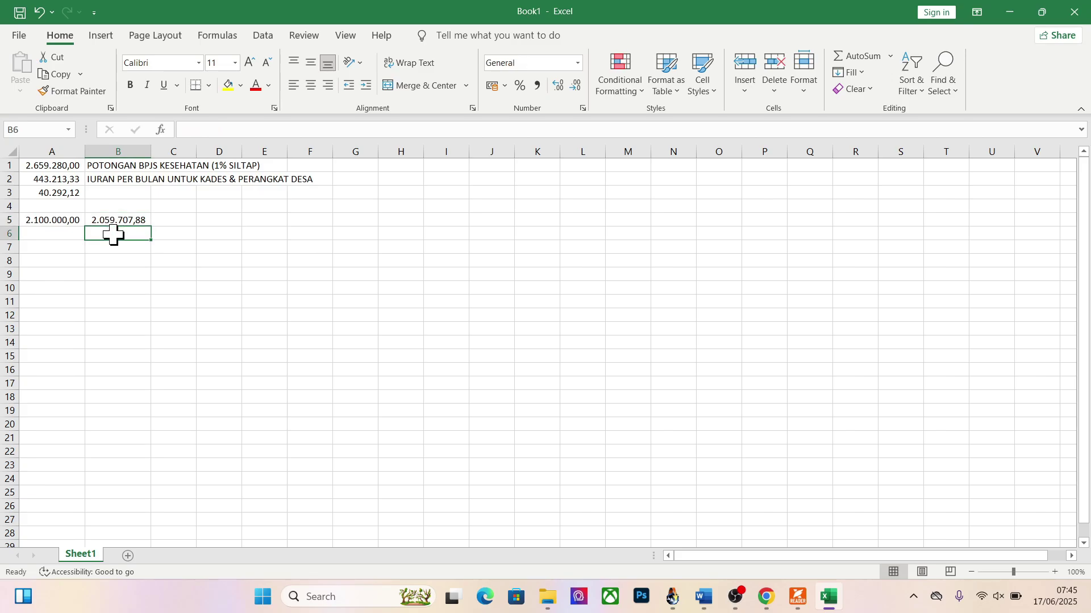
{"action": "left_click", "coordinate": [54, 193]}
{"action": "left_click", "coordinate": [132, 194]}
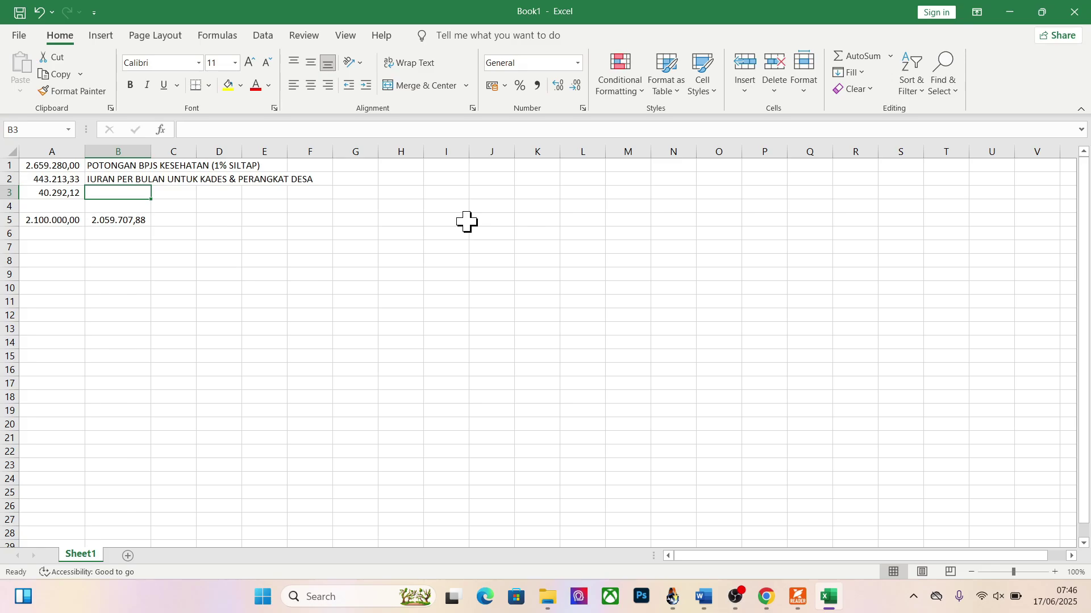
Step: Switch to SisKeuDes and open the Penganggaran report printing form for the village budget
{"action": "left_click", "coordinate": [394, 219]}
{"action": "mouse_move", "coordinate": [790, 598]}
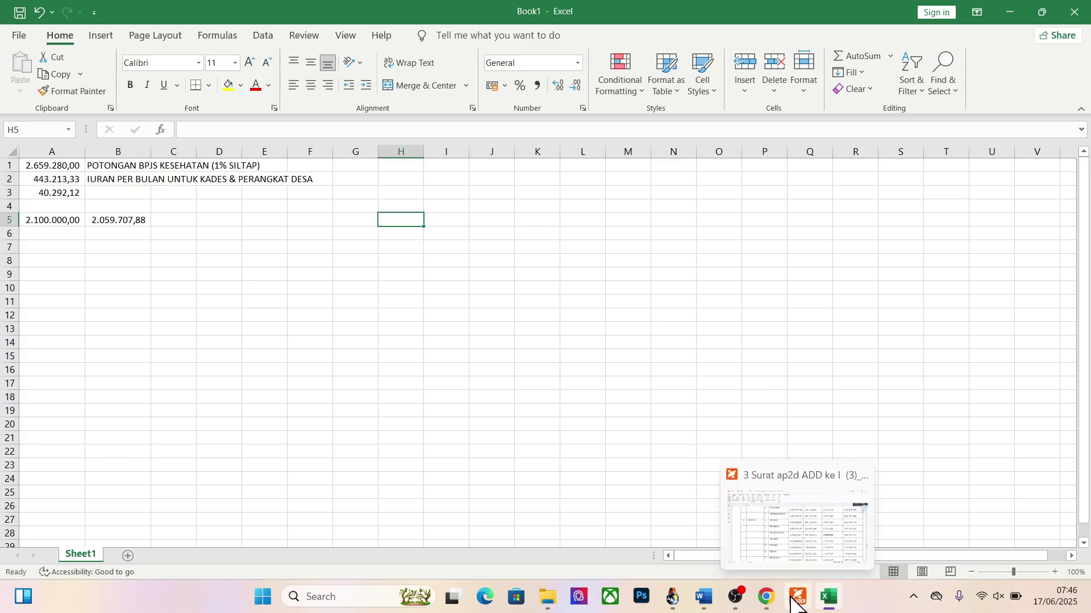
{"action": "mouse_move", "coordinate": [549, 599]}
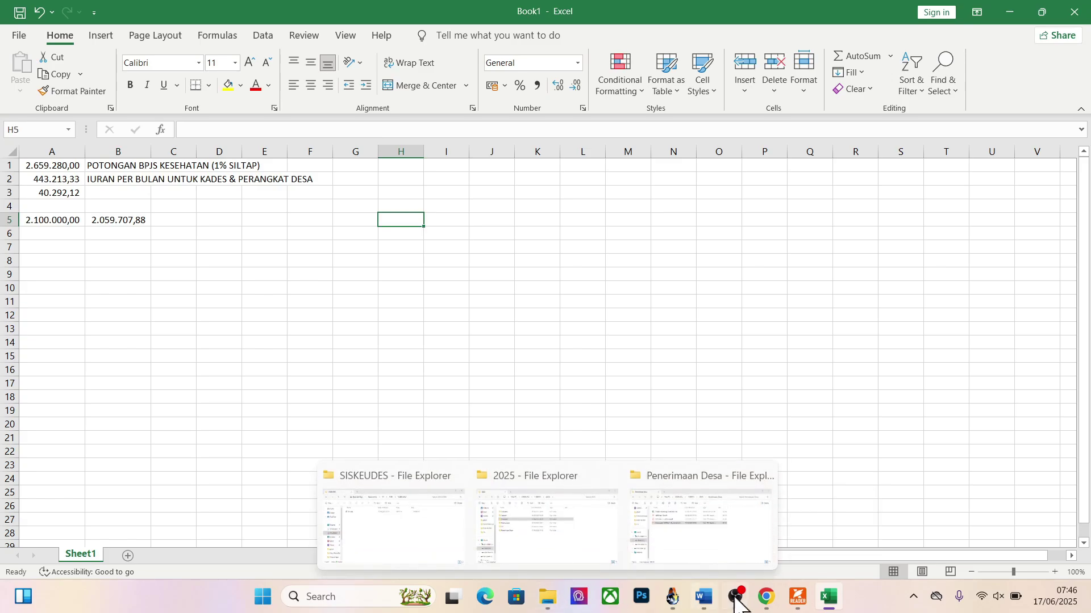
{"action": "left_click", "coordinate": [672, 598]}
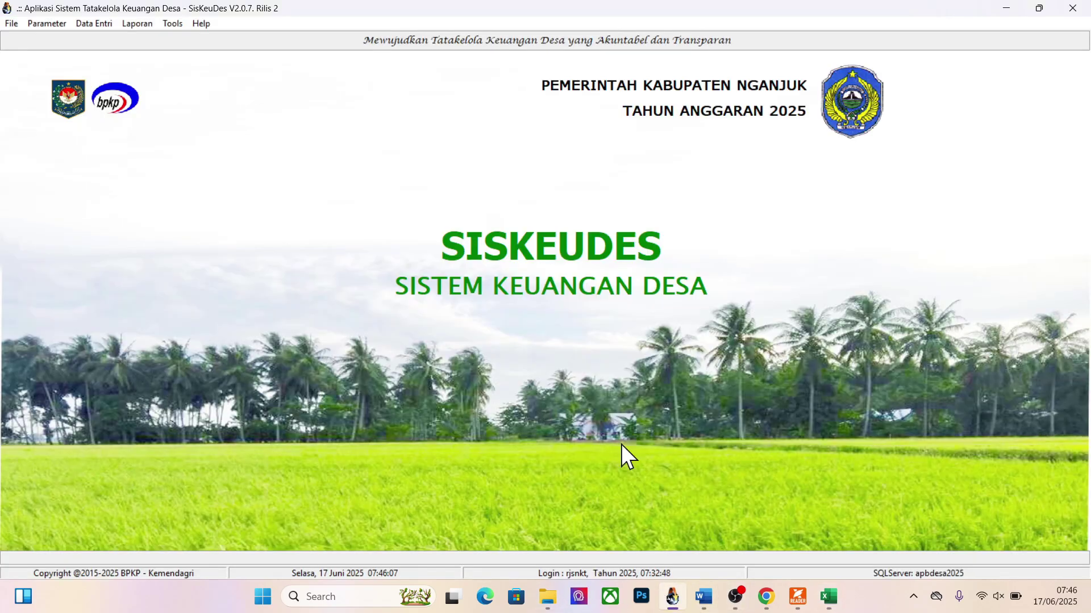
{"action": "left_click", "coordinate": [137, 24]}
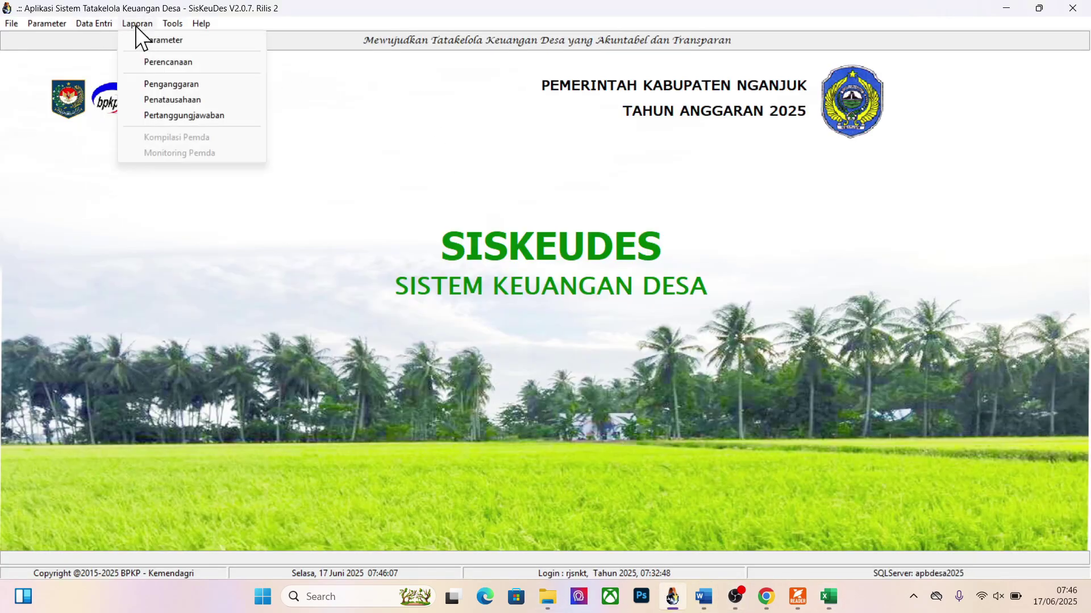
{"action": "left_click", "coordinate": [172, 84]}
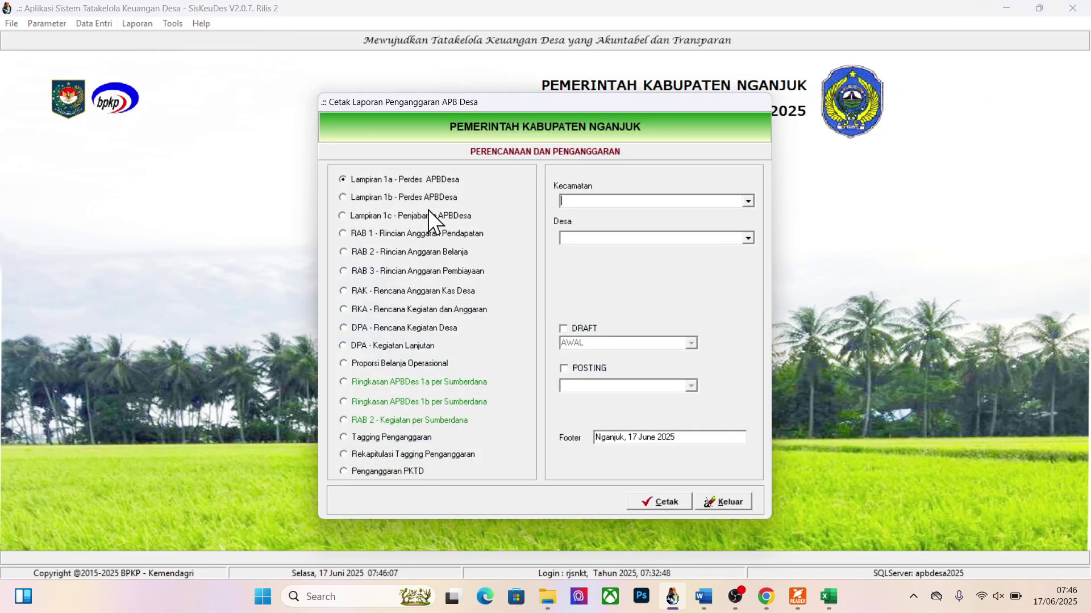
Step: Preview the RAB 1 - Rincian Anggaran Pendapatan report for Kecamatan Rejoso, Desa Ngangkatan, using the posted 2 APBDes Awal budget
{"action": "left_click", "coordinate": [426, 233]}
{"action": "left_click", "coordinate": [599, 200]}
{"action": "left_click", "coordinate": [563, 369]}
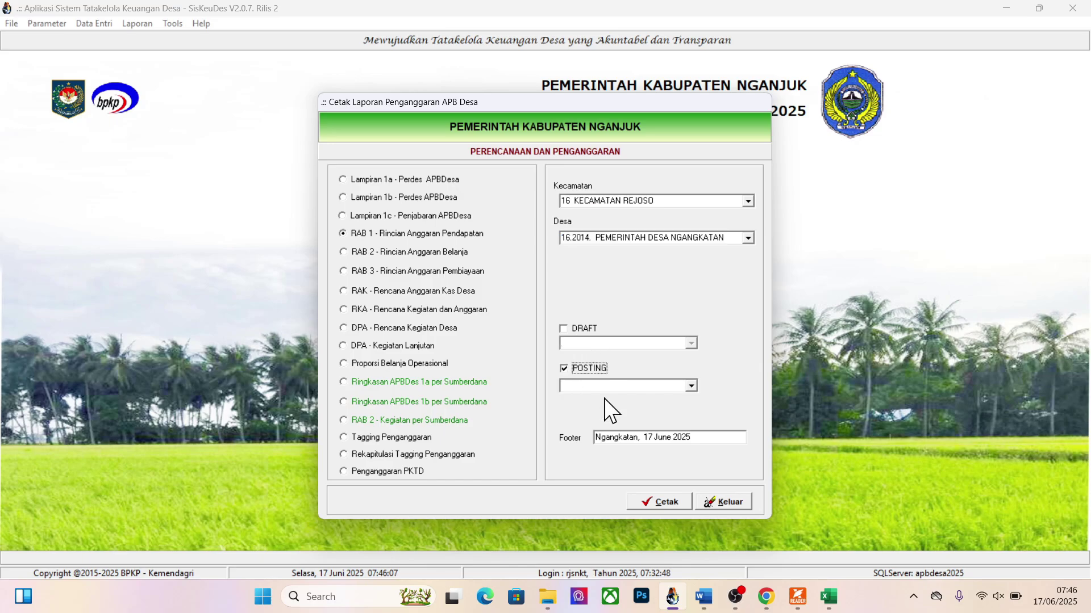
{"action": "left_click", "coordinate": [658, 384]}
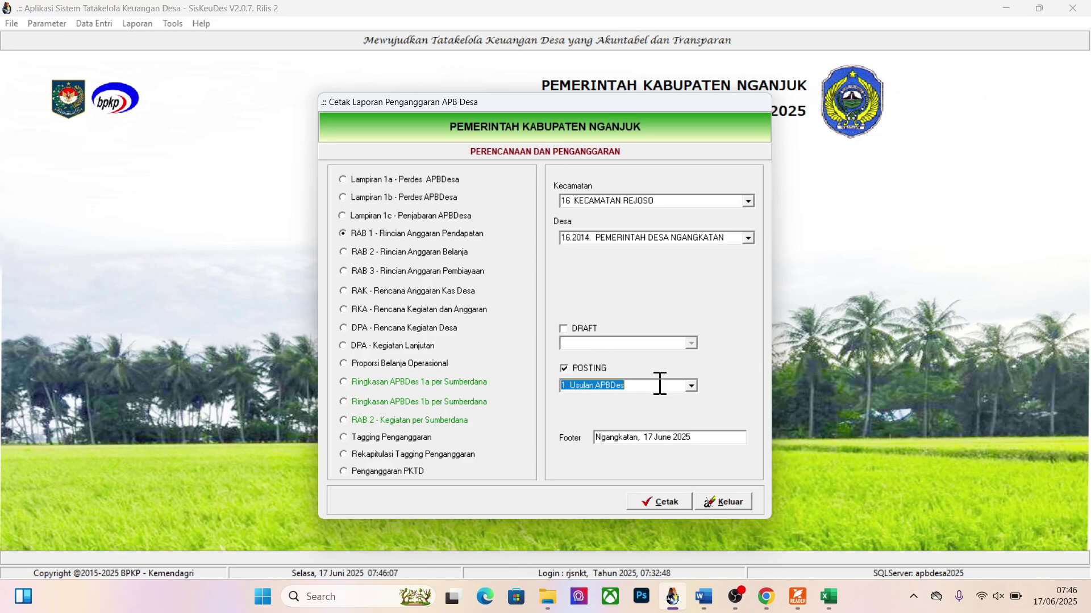
{"action": "left_click", "coordinate": [663, 502]}
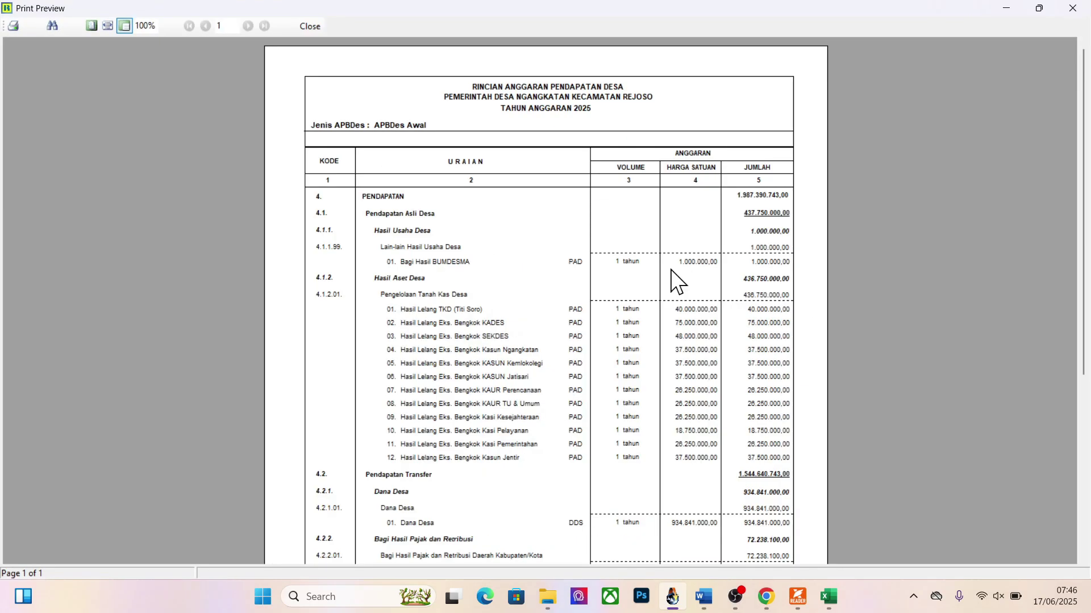
Step: Examine the village income lines down to Alokasi Dana Desa and Bunga Bank, and close the preview
{"action": "scroll", "coordinate": [469, 264], "scroll_direction": "down", "scroll_amount": 2}
{"action": "scroll", "coordinate": [469, 265], "scroll_direction": "down", "scroll_amount": 4}
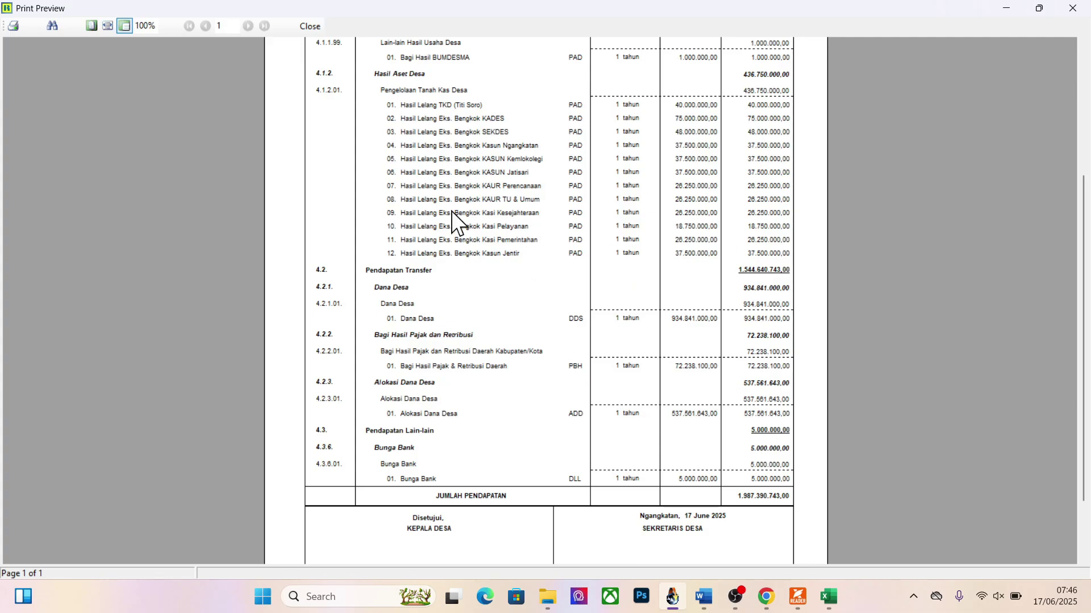
{"action": "left_click", "coordinate": [310, 27]}
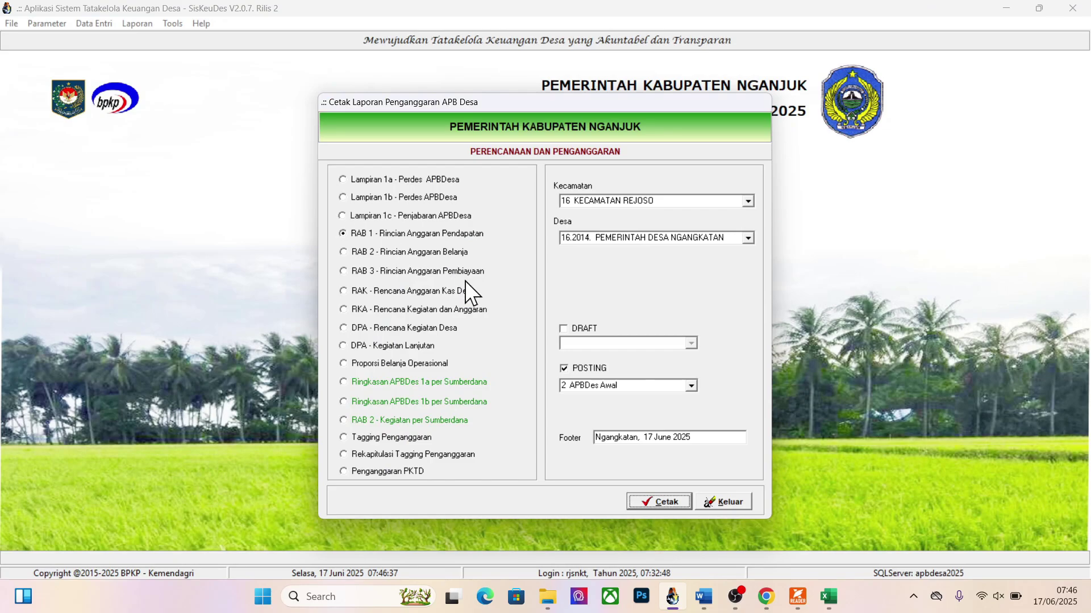
Step: Compare the BPJS Kesehatan deduction in cell A1 of the Excel workbook with Ngangkatan's row in the ADD letter PDF
{"action": "left_click", "coordinate": [840, 601]}
{"action": "left_click", "coordinate": [55, 163]}
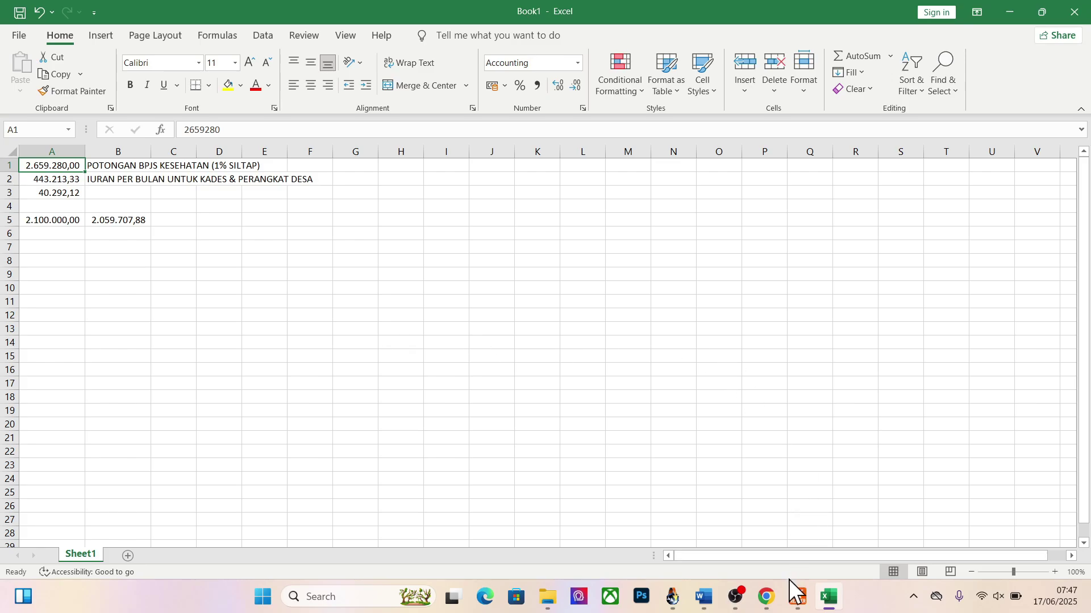
{"action": "left_click", "coordinate": [797, 596]}
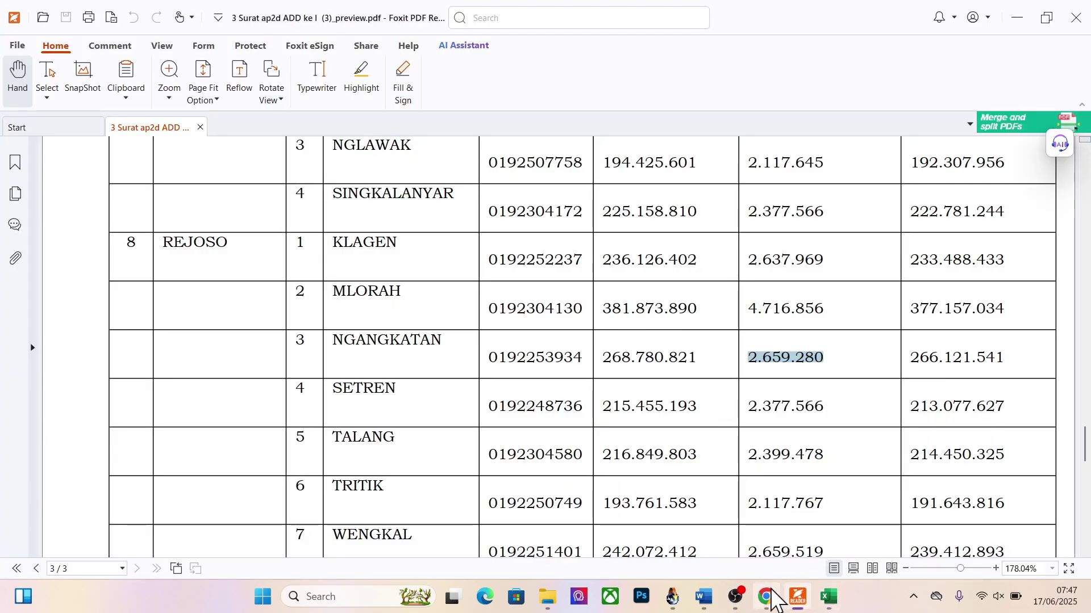
Step: Return to SisKeuDes, preview the RAB 2 - Rincian Anggaran Belanja report, page through its first activities and close it
{"action": "left_click", "coordinate": [674, 597]}
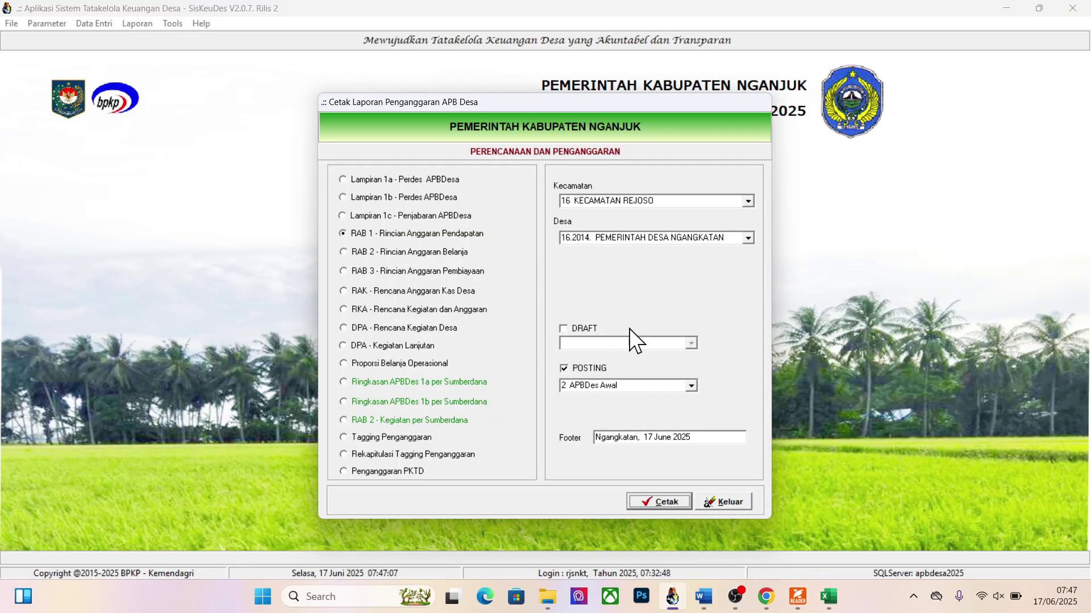
{"action": "left_click", "coordinate": [398, 252]}
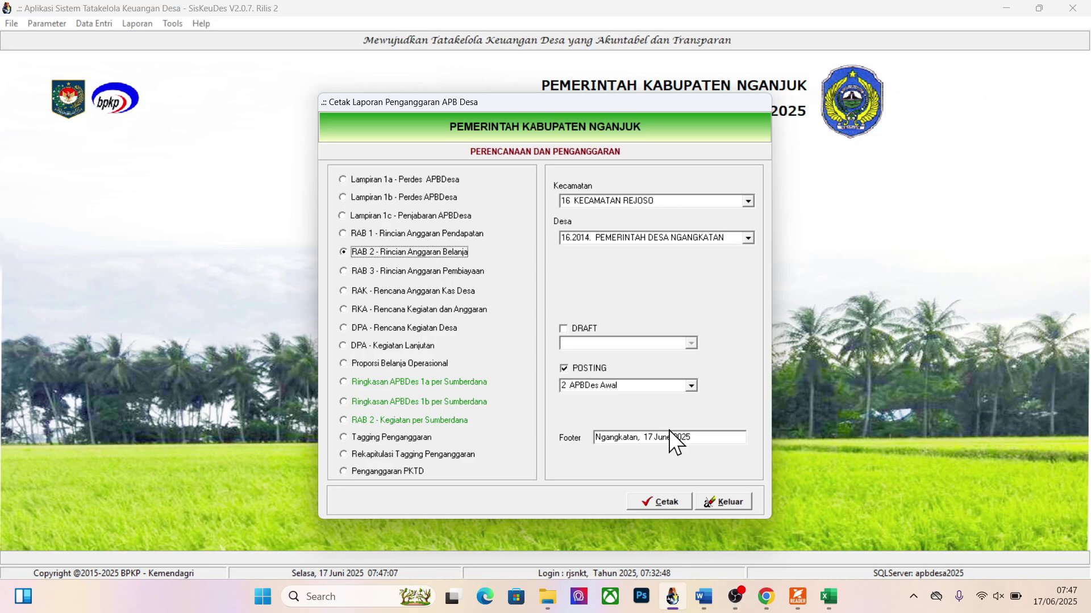
{"action": "left_click", "coordinate": [665, 502]}
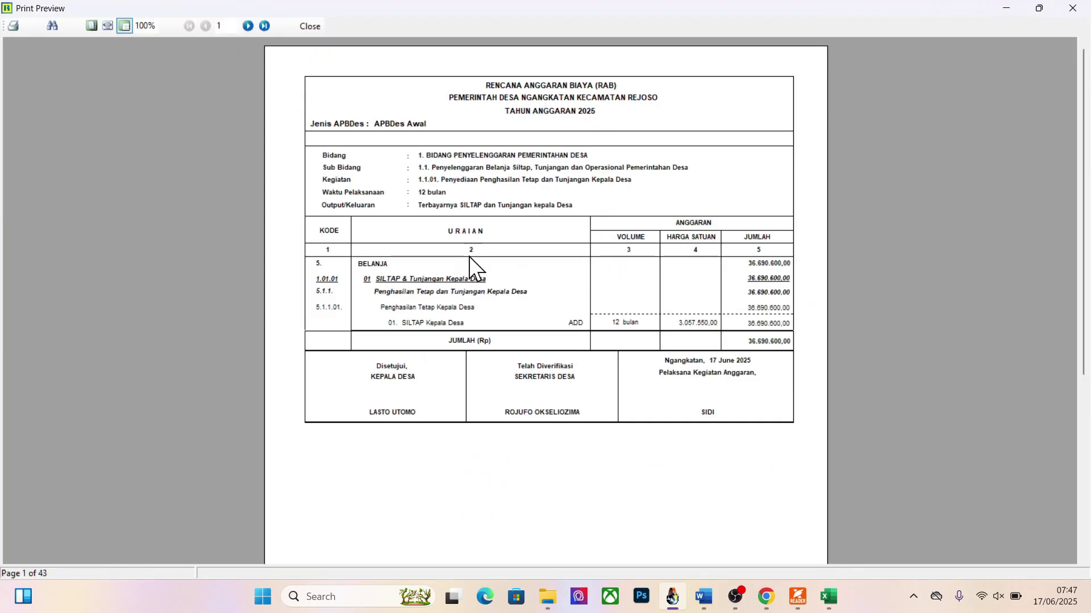
{"action": "left_click", "coordinate": [250, 28]}
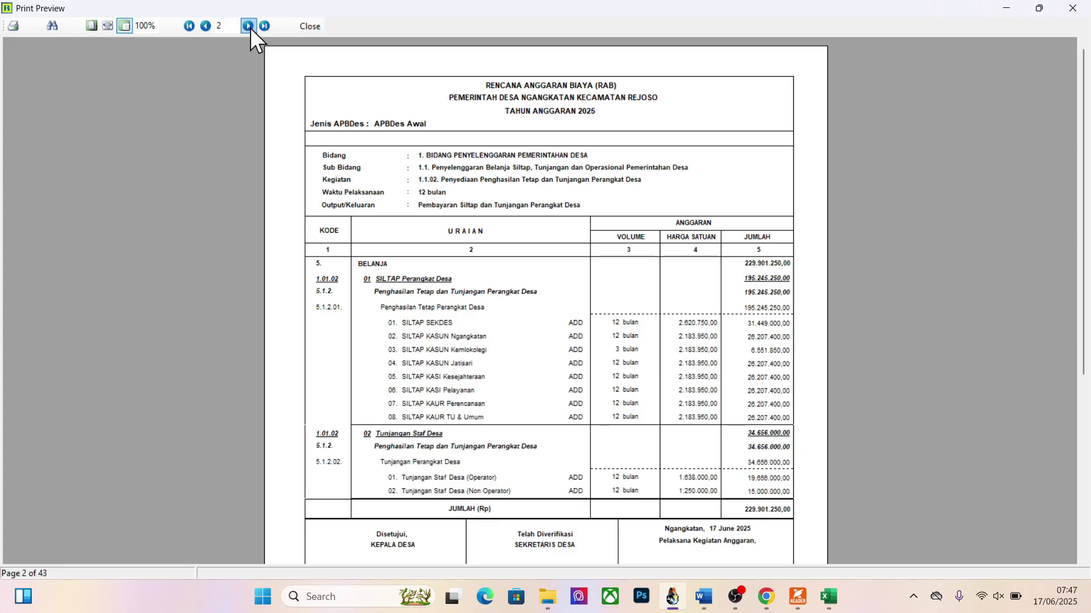
{"action": "left_click", "coordinate": [250, 28]}
{"action": "left_click", "coordinate": [250, 28]}
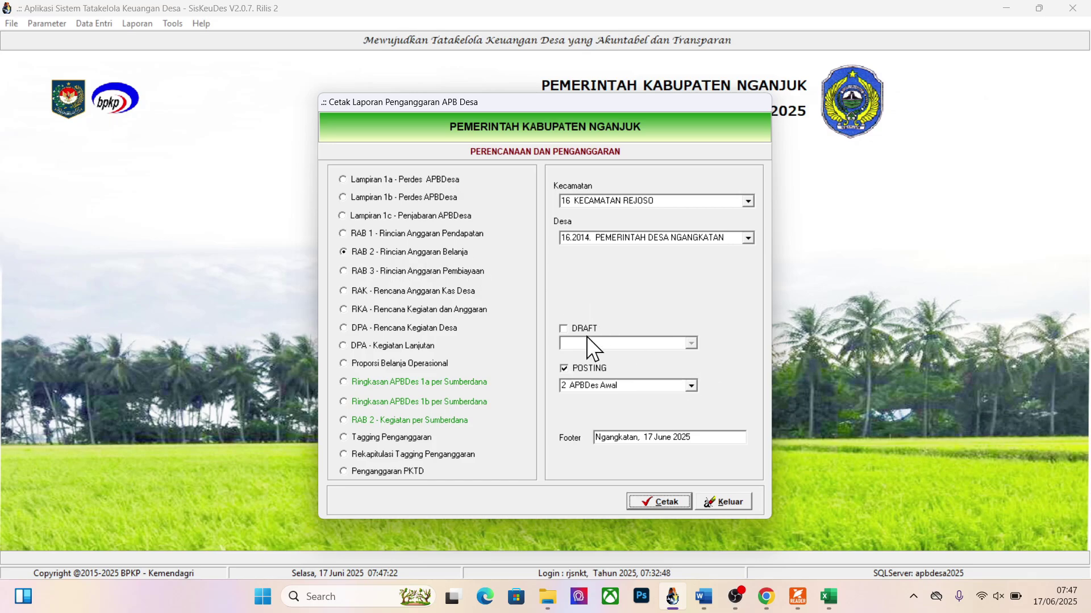
Step: Preview the RAB 2 - Kegiatan per Sumberdana report for the ADD funding source with the APBDes Awal posting
{"action": "left_click", "coordinate": [367, 420]}
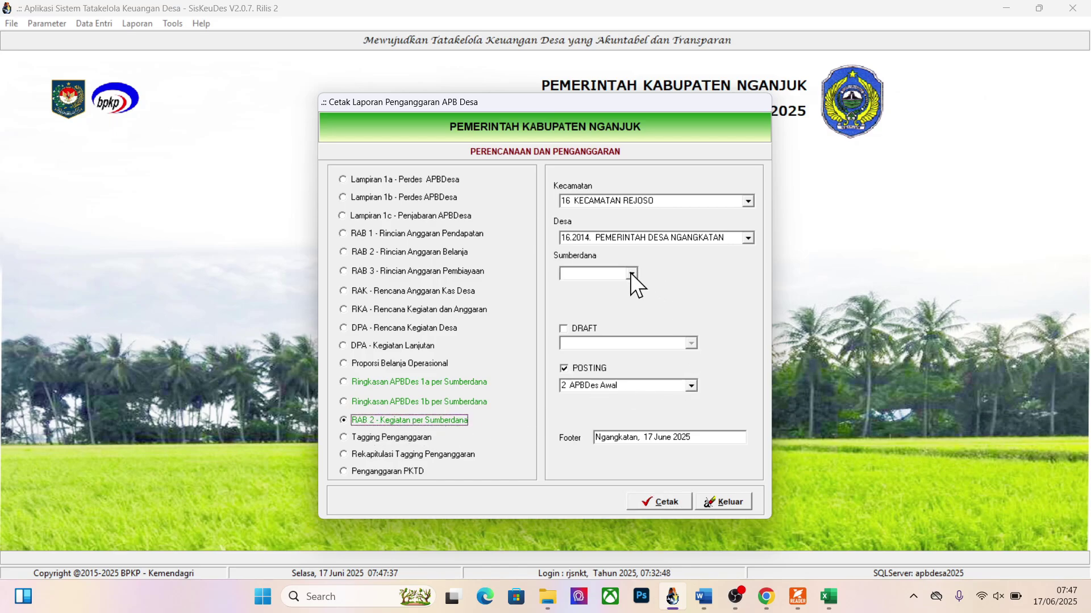
{"action": "left_click", "coordinate": [631, 273]}
{"action": "left_click", "coordinate": [594, 287]}
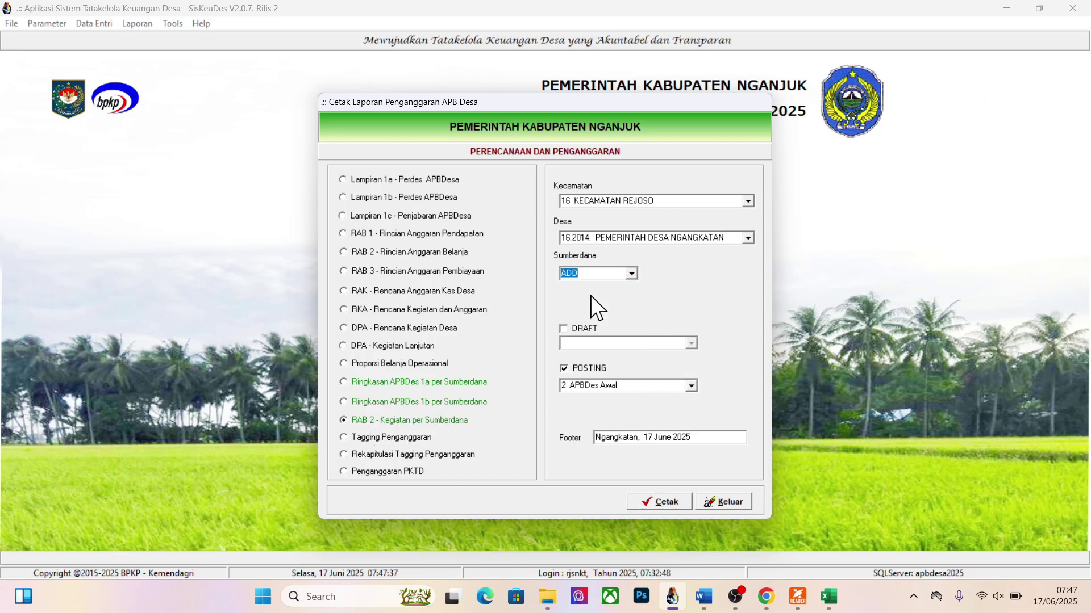
{"action": "left_click", "coordinate": [563, 368]}
{"action": "left_click", "coordinate": [659, 502]}
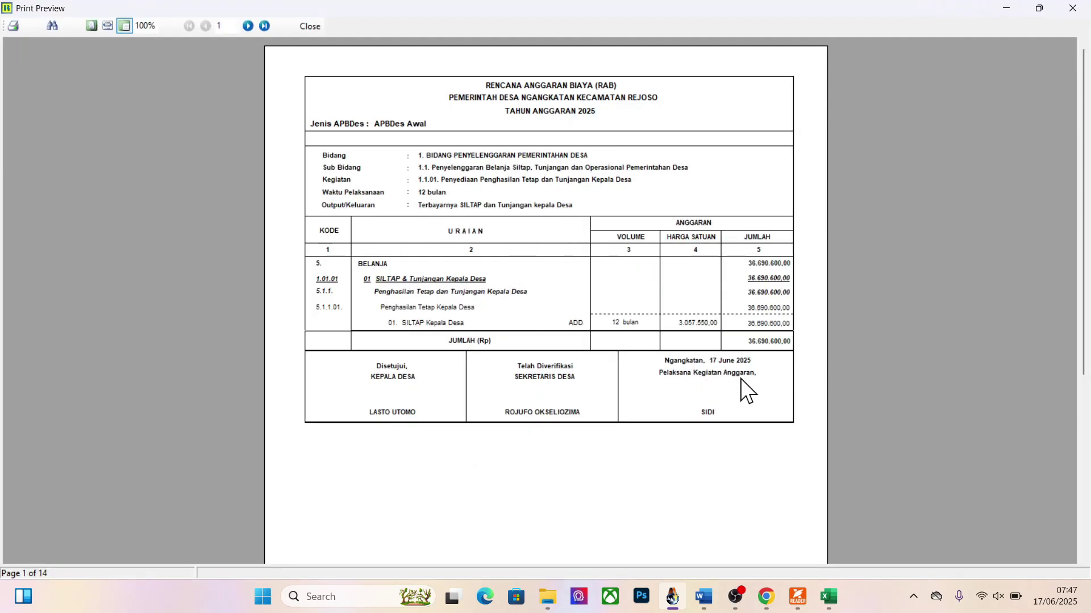
Step: Examine the ADD-funded SILTAP, social security and operational budgets up to page 4, and return to the ADD letter PDF
{"action": "left_click", "coordinate": [248, 27]}
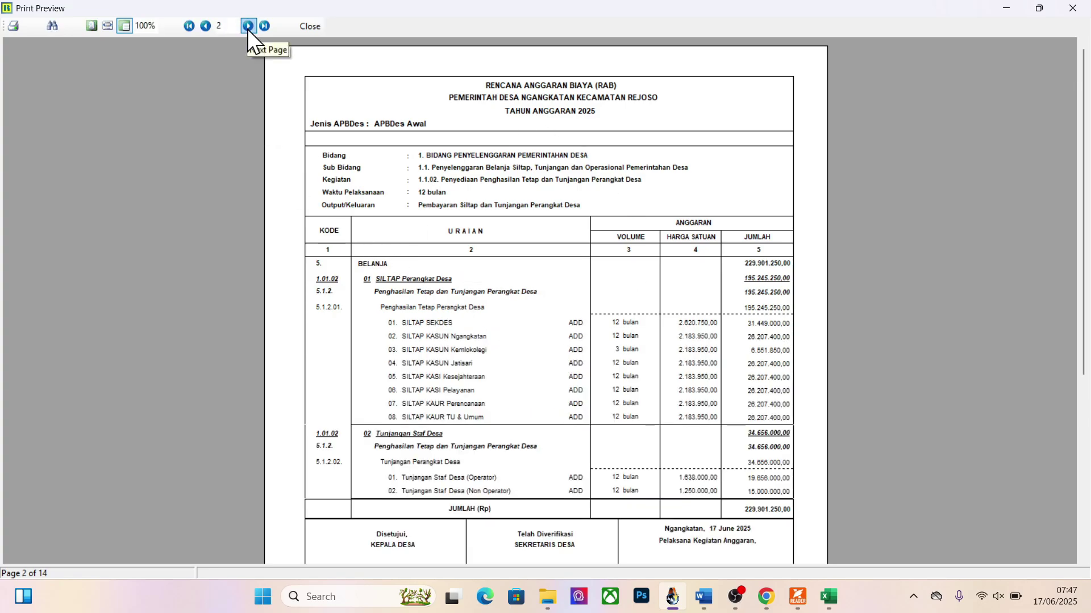
{"action": "left_click", "coordinate": [247, 27]}
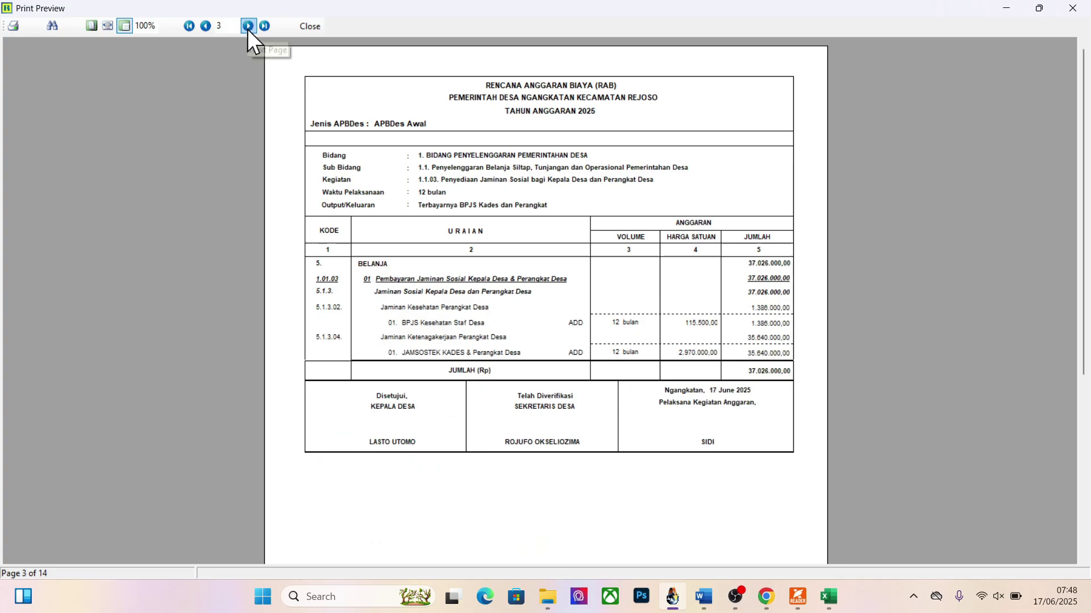
{"action": "left_click", "coordinate": [248, 27]}
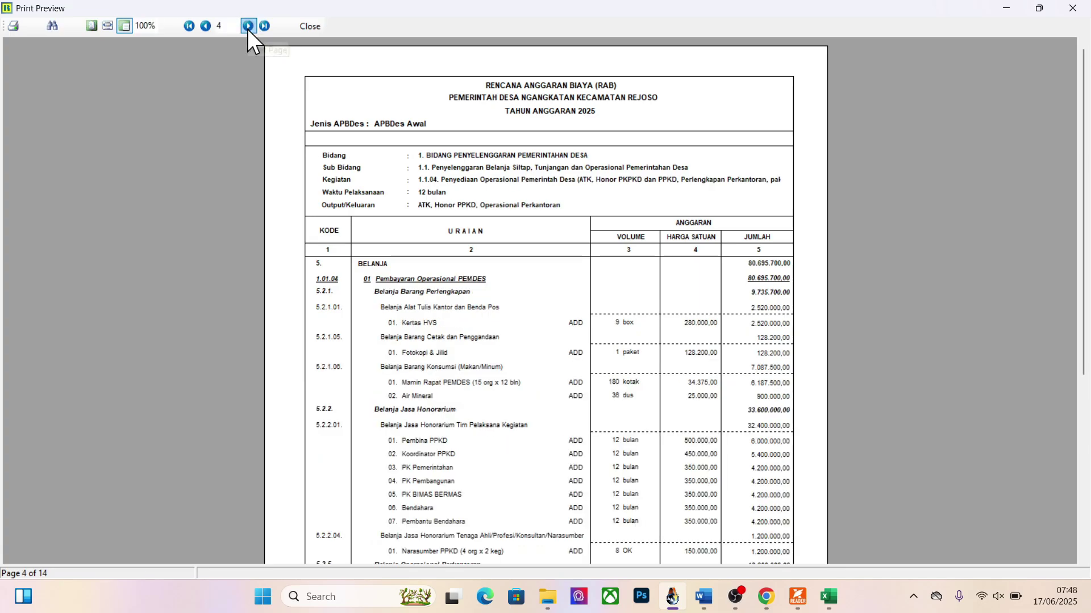
{"action": "scroll", "coordinate": [585, 267], "scroll_direction": "down", "scroll_amount": 1}
{"action": "scroll", "coordinate": [590, 264], "scroll_direction": "down", "scroll_amount": 1}
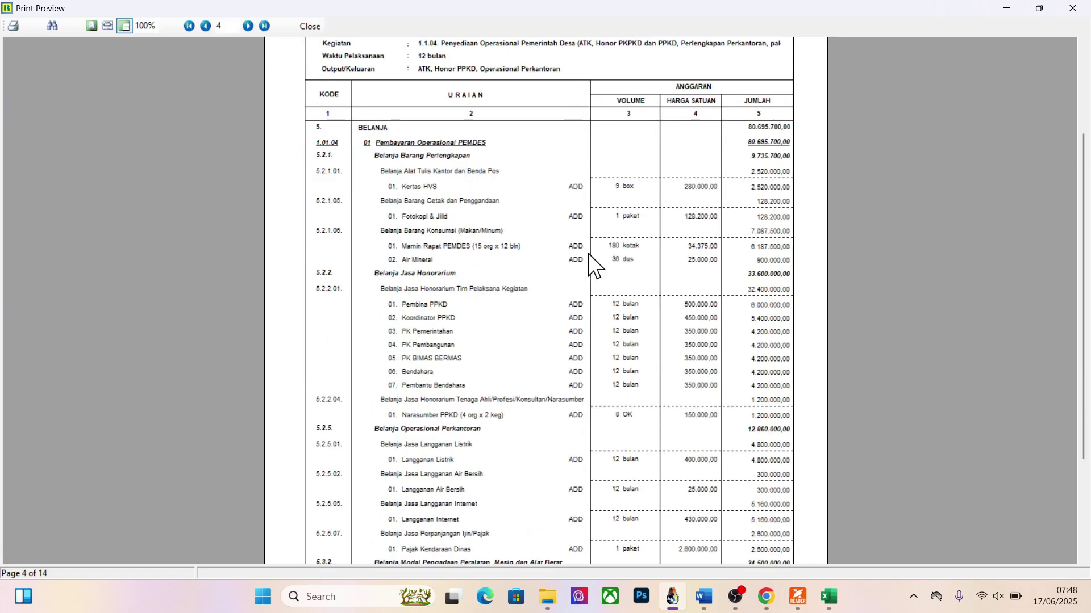
{"action": "left_click", "coordinate": [798, 596]}
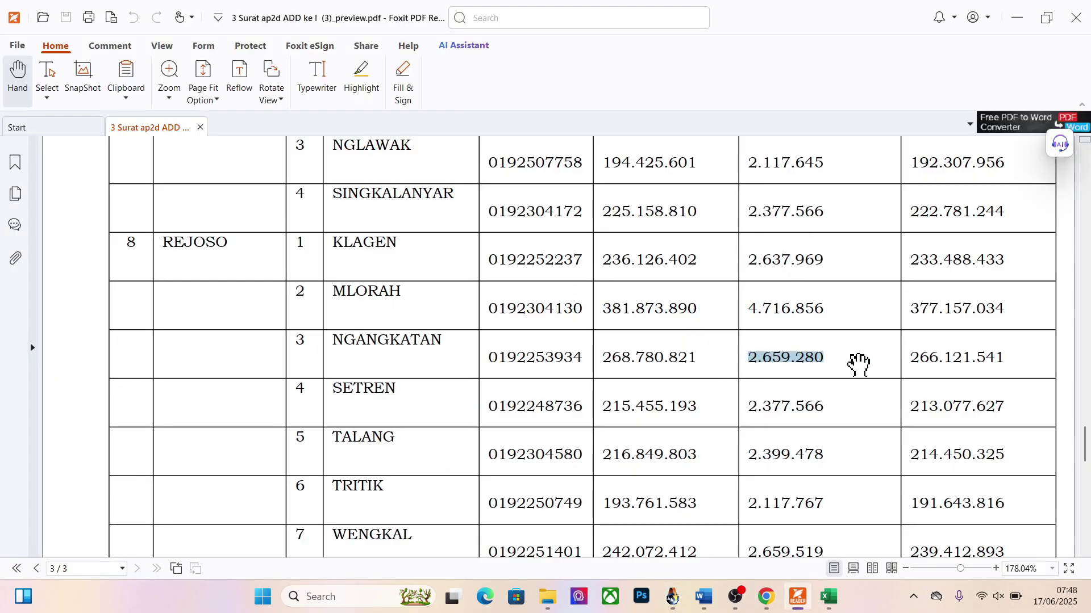